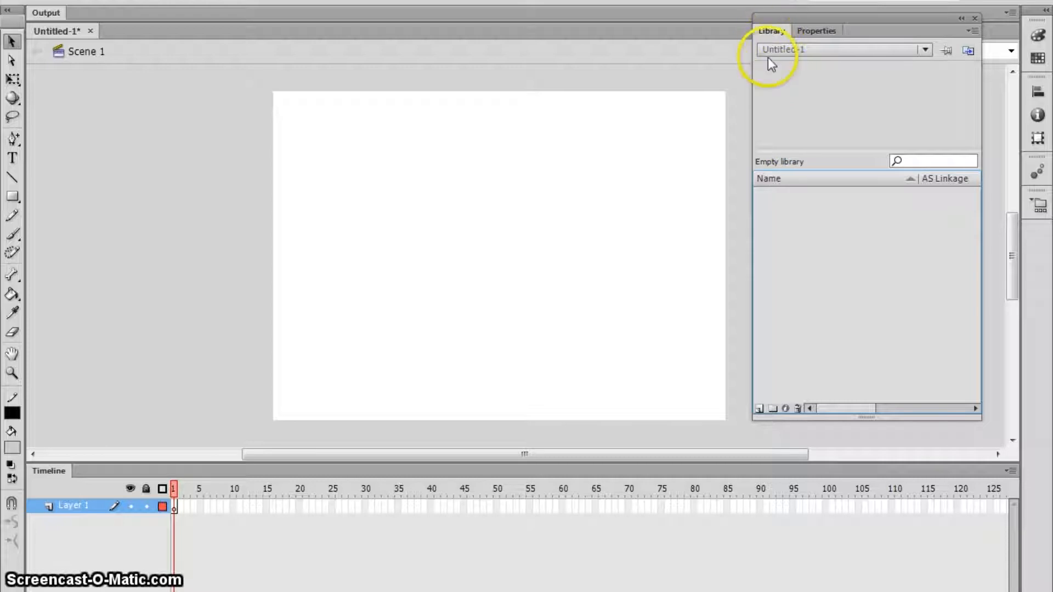
Step: Create a new movie clip symbol named fastCar in the library root
left_click(759, 409)
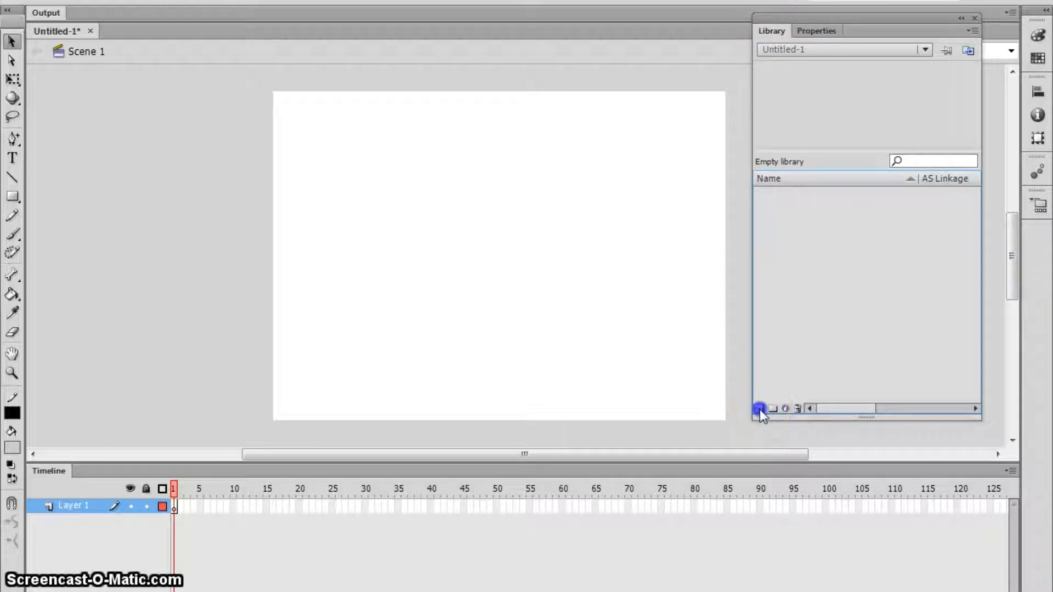
type("fastCar")
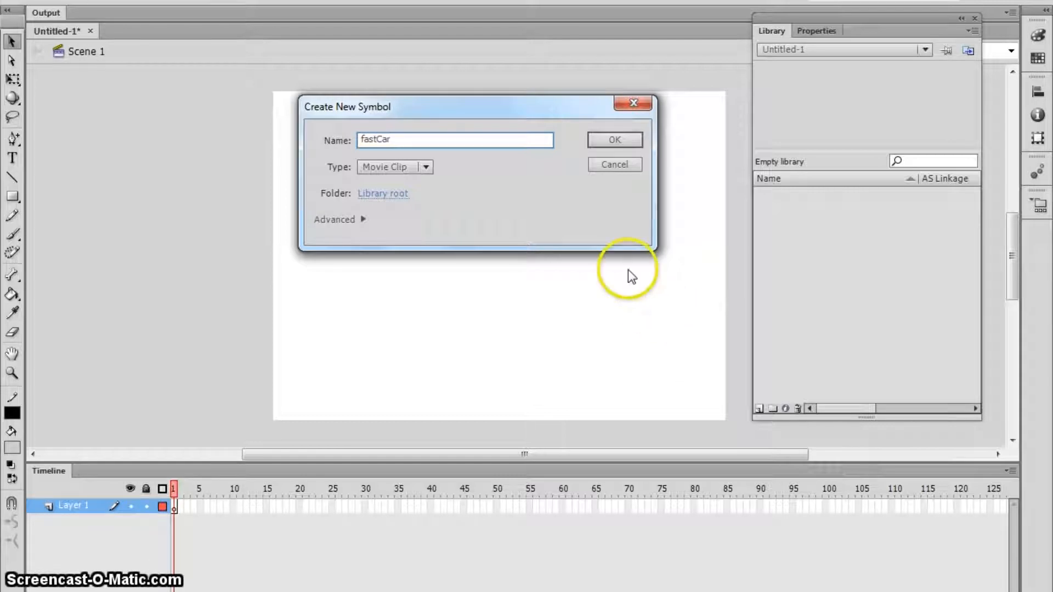
left_click(615, 141)
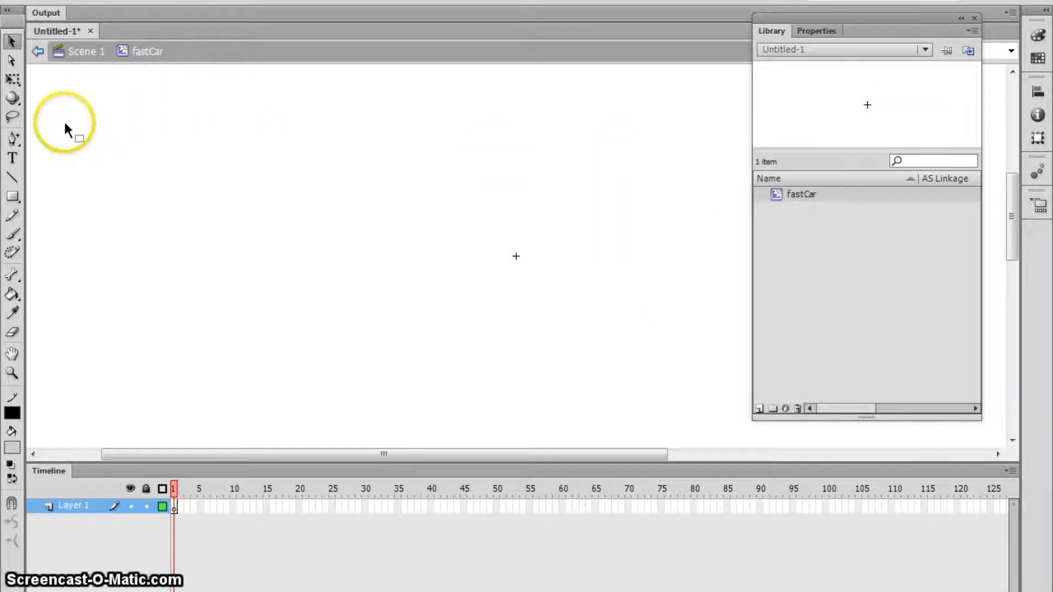
Step: Rename the symbol's layer as body and draw a rectangle on it beside the registration point
left_click(12, 196)
left_click_drag(12, 199, 66, 206)
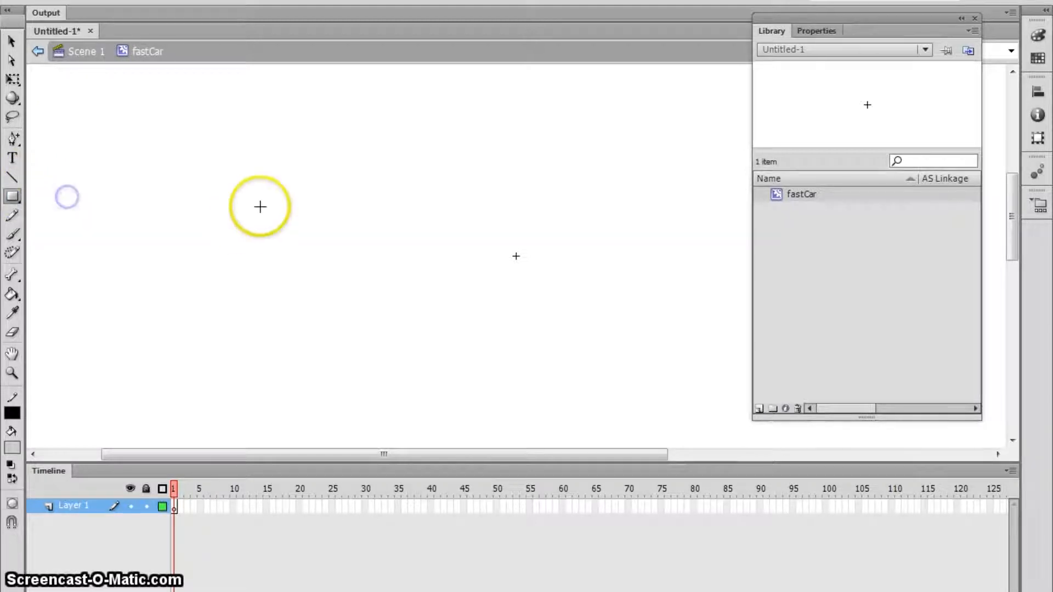
double_click(77, 505)
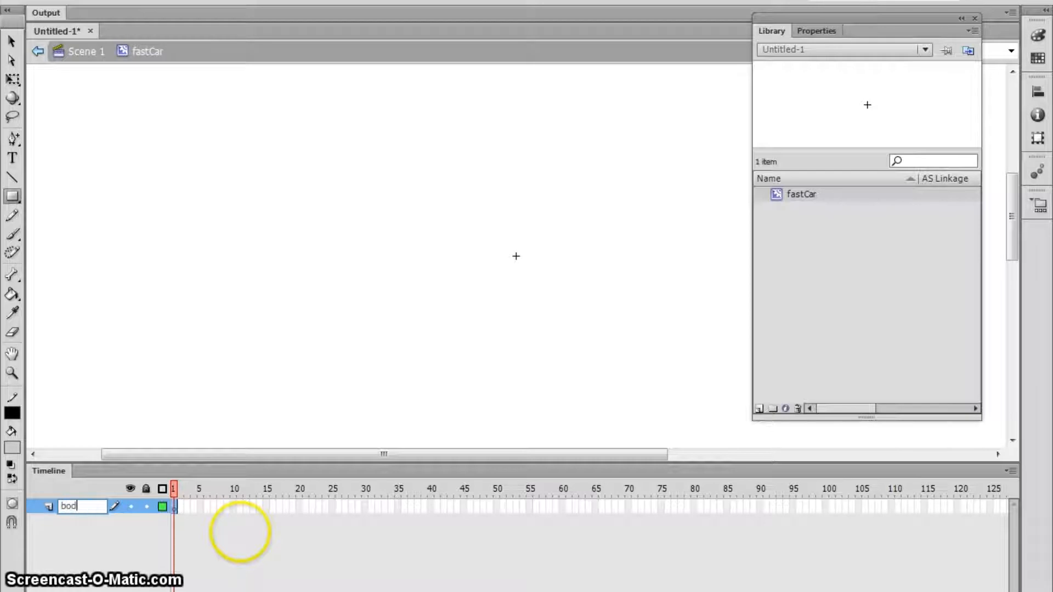
mouse_move(331, 208)
left_mouse_down()
mouse_move(504, 345)
mouse_move(331, 209)
left_mouse_up()
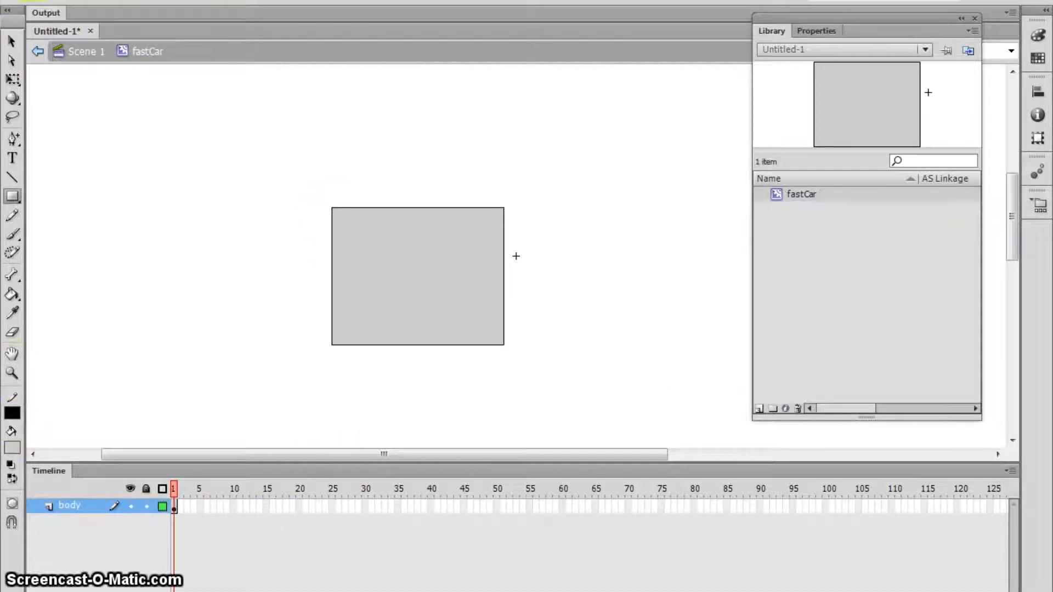
Step: Set the fill colour to red (#FF0000) and fill the body rectangle with it
left_click(17, 444)
left_click(9, 547)
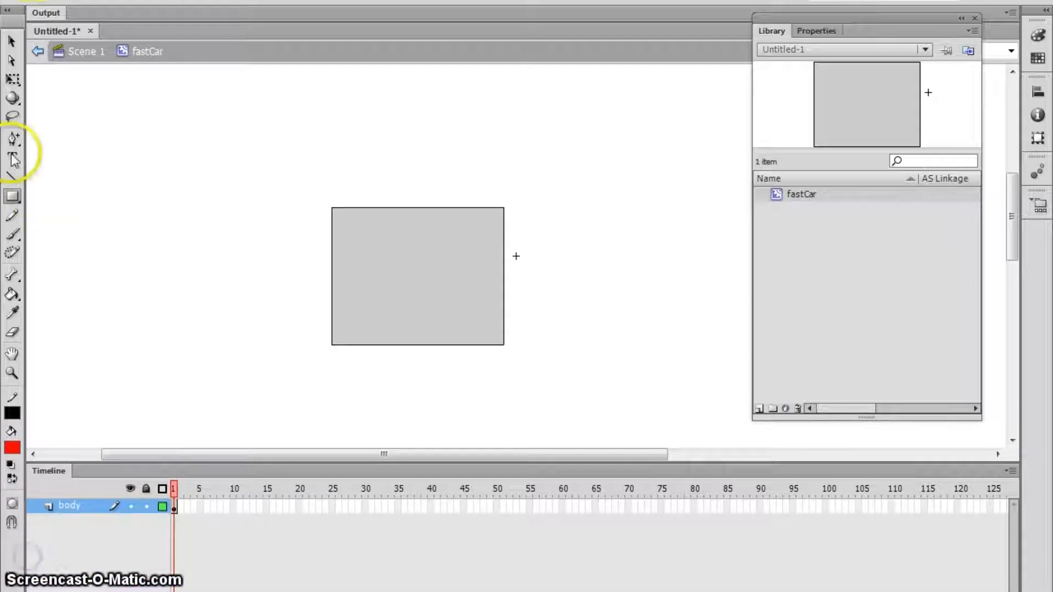
left_click(12, 295)
left_click(407, 336)
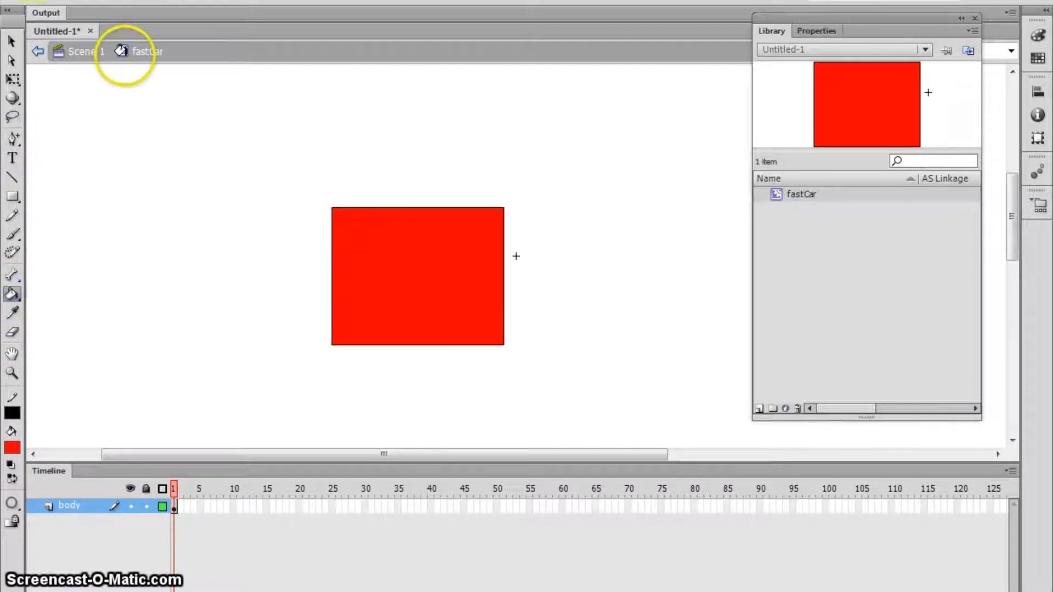
Step: Reshape the red rectangle into a wedge-shaped car body with a pointed front, peaked roof and slanted rear
left_click(11, 44)
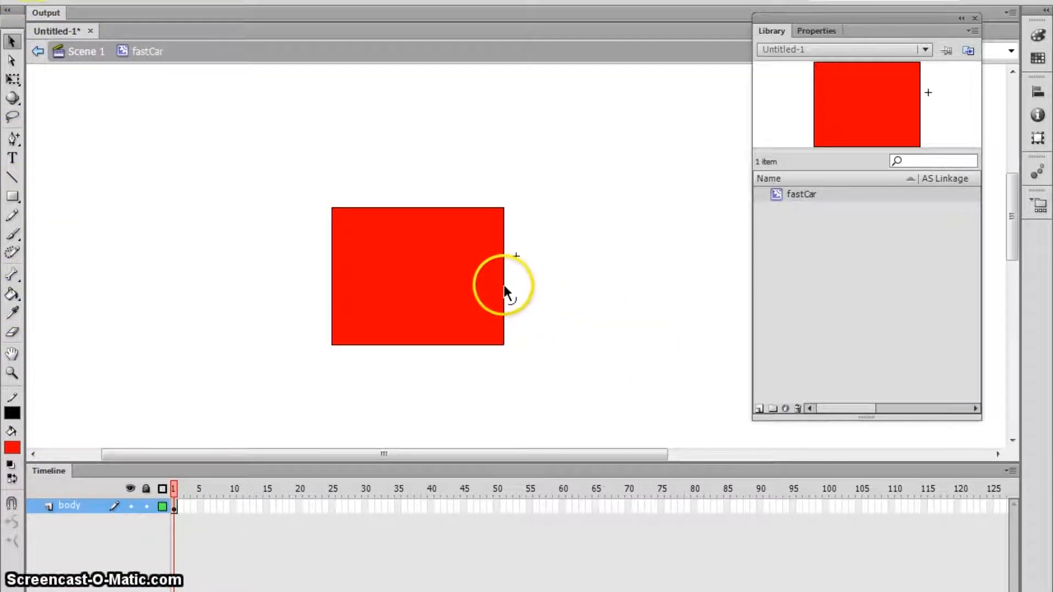
left_click_drag(505, 283, 623, 340)
left_click_drag(332, 209, 333, 211)
left_click_drag(332, 279, 332, 273)
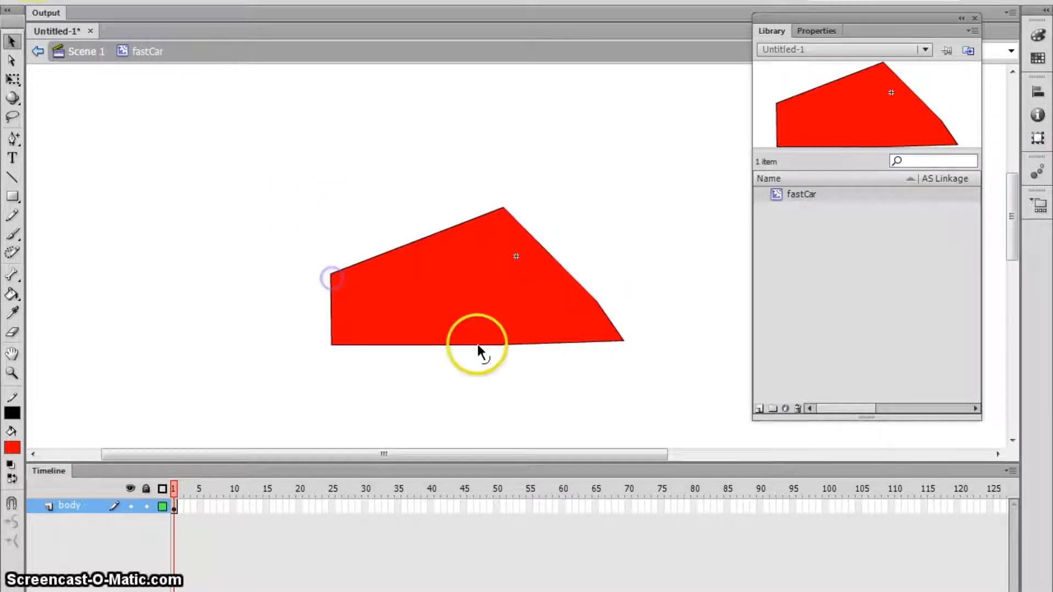
left_click_drag(504, 210, 482, 230)
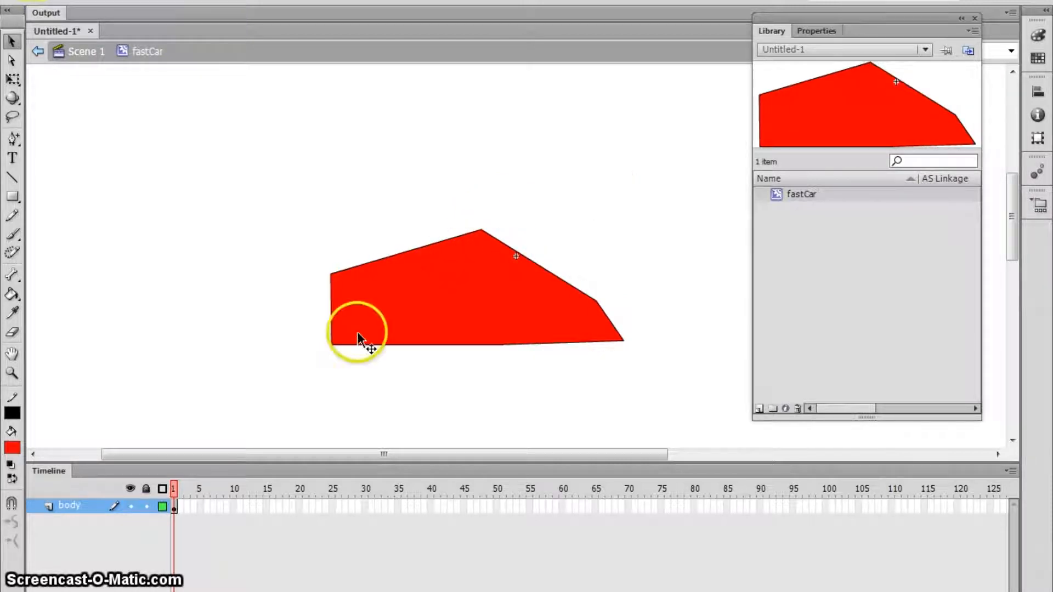
left_click_drag(332, 345, 343, 346)
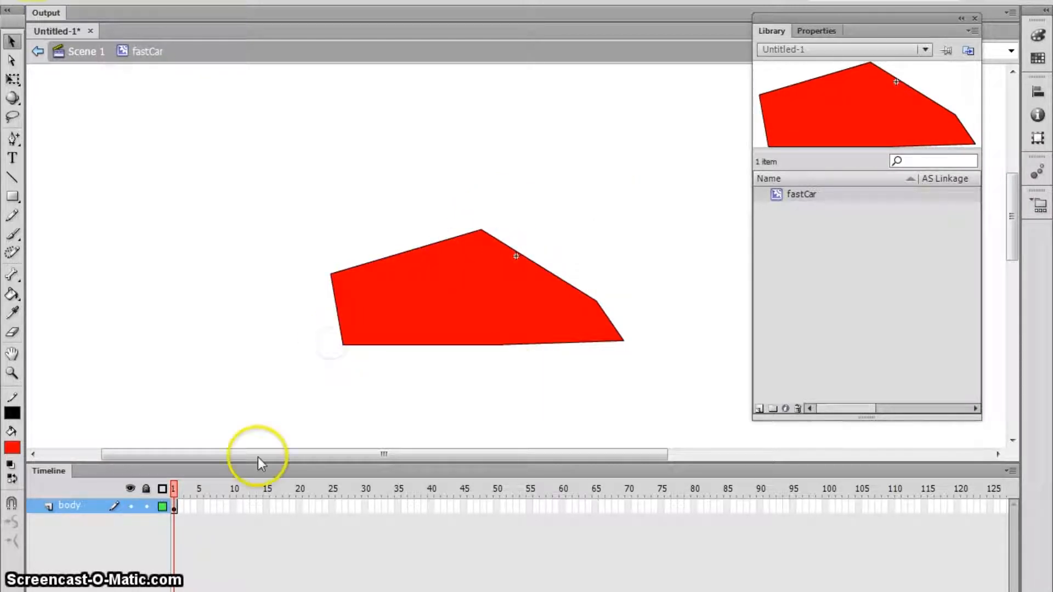
Step: Add a layer named wheels and draw two ovals on it at the car's lower edge as rear and front wheels
left_click(34, 582)
double_click(75, 505)
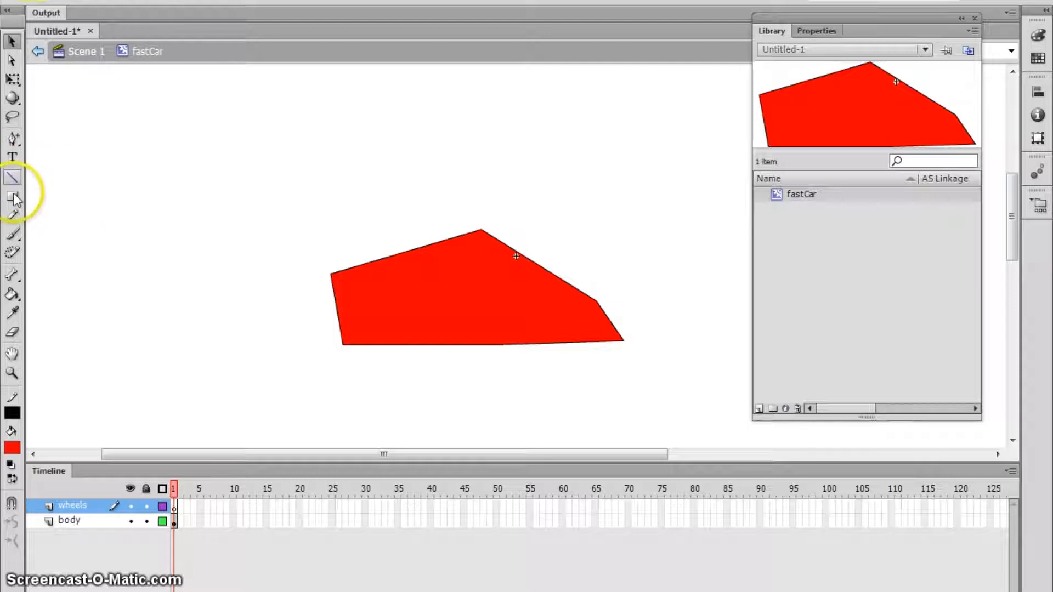
left_click_drag(12, 196, 75, 215)
left_click_drag(365, 307, 365, 307)
left_click_drag(427, 380, 427, 379)
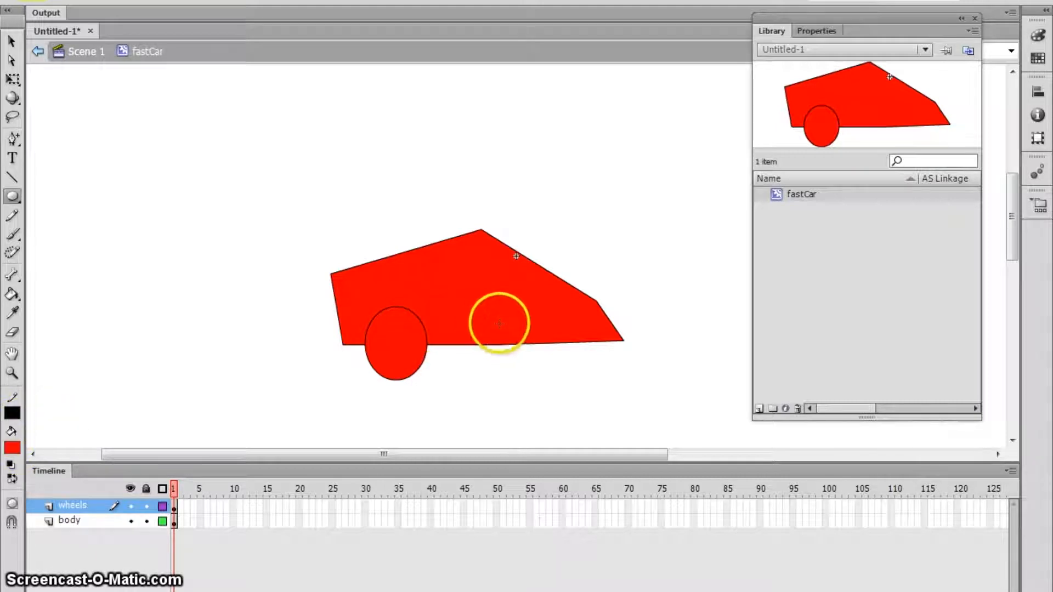
left_click_drag(535, 320, 535, 320)
left_click_drag(586, 378, 586, 378)
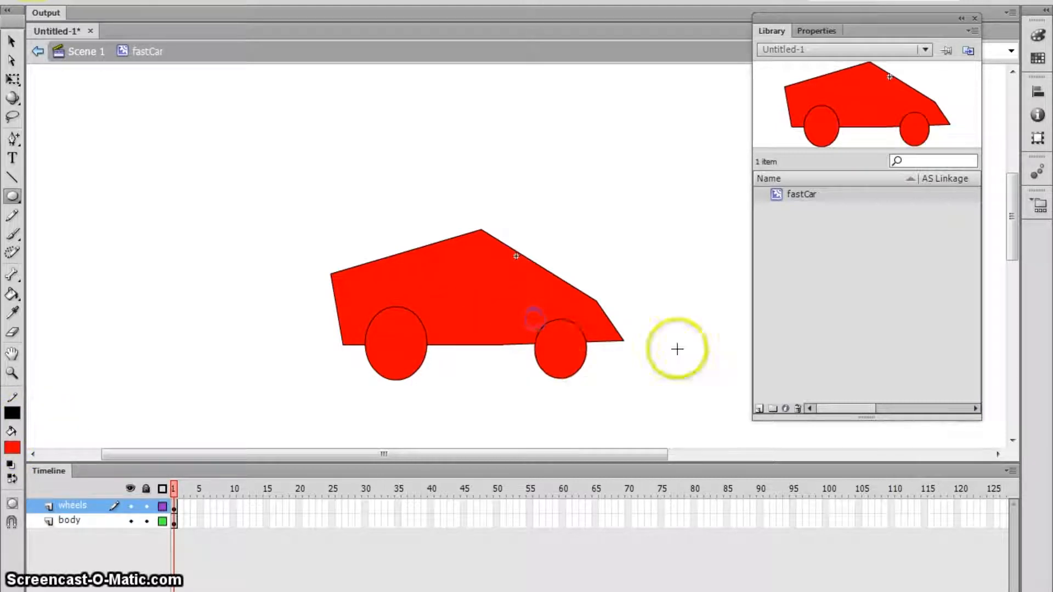
Step: Set the fill to light grey and draw a smaller oval hubcap inside each wheel
left_click(13, 450)
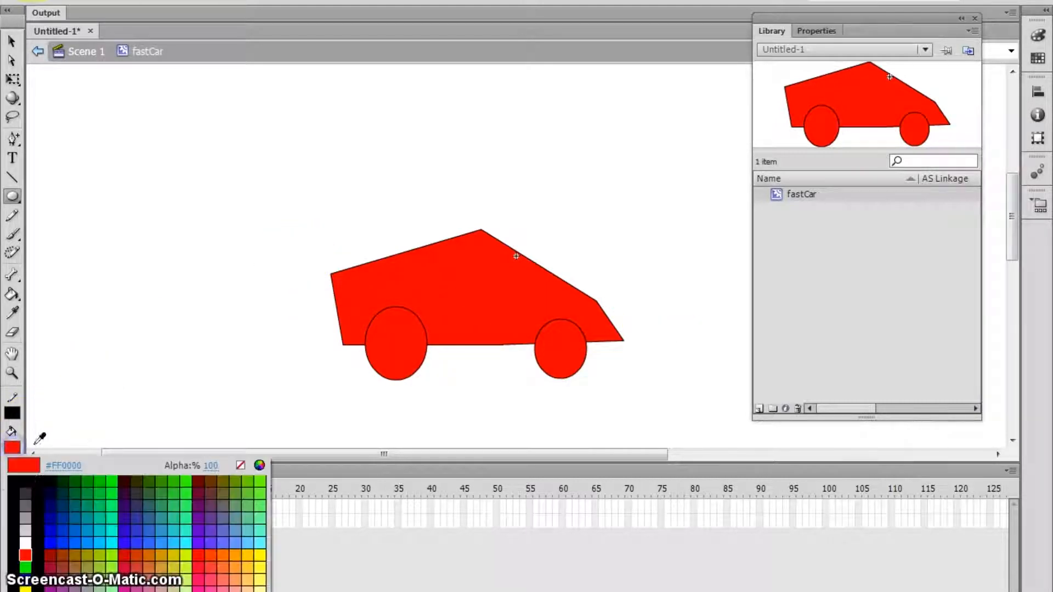
left_click(22, 526)
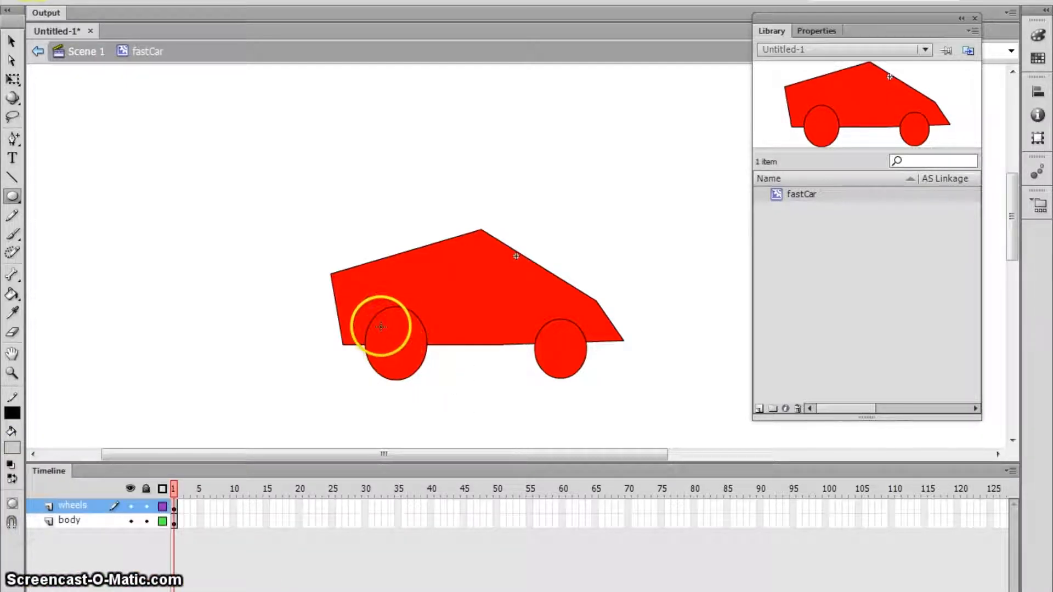
left_click(377, 324)
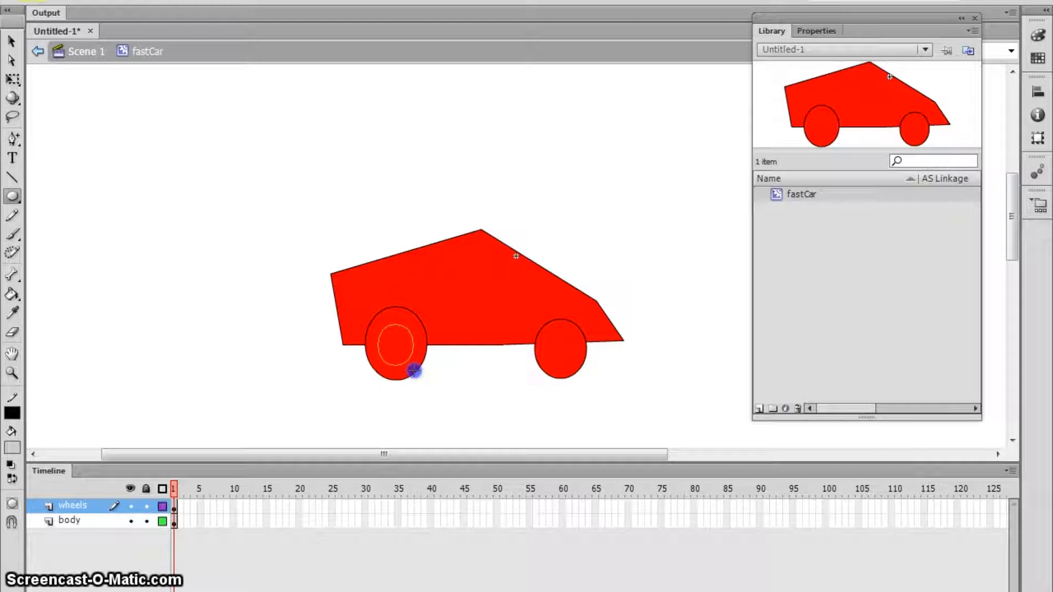
left_click_drag(414, 371, 413, 365)
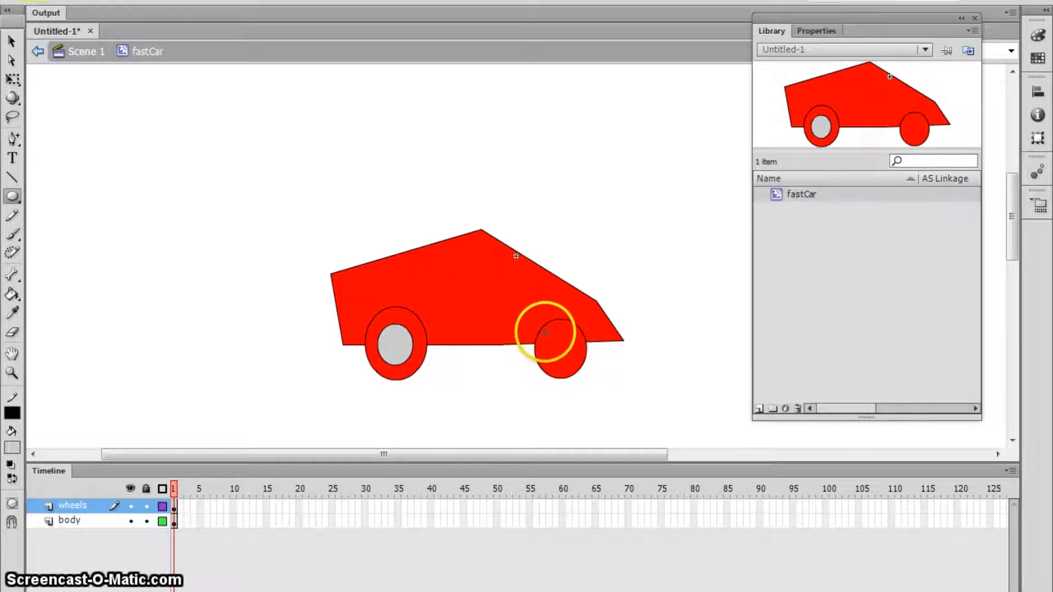
left_click_drag(545, 332, 574, 368)
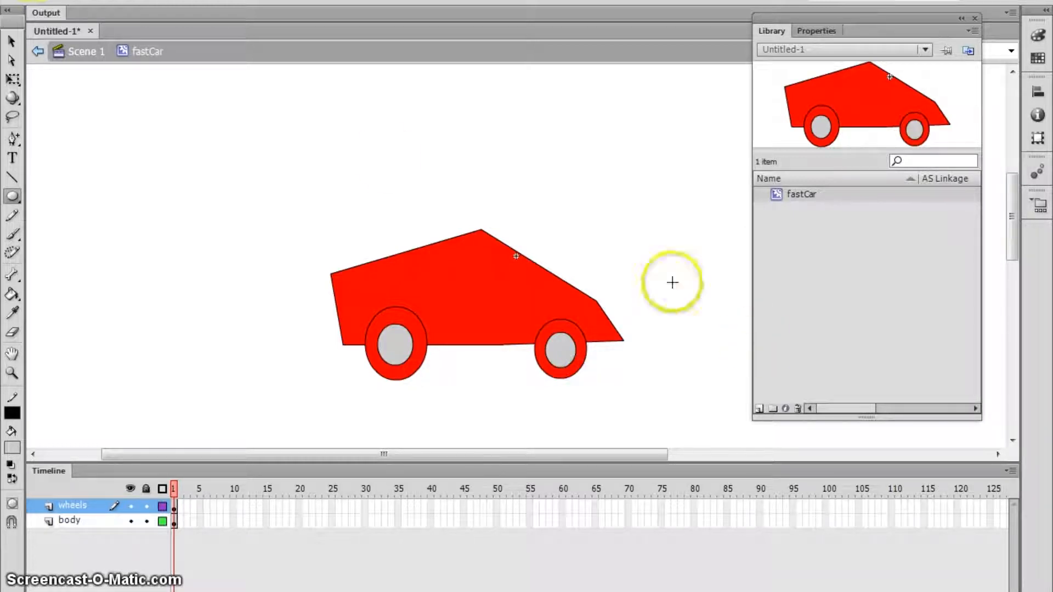
Step: Set the fill to dark red and draw a rectangle on the car body between the wheels
left_click_drag(13, 196, 88, 195)
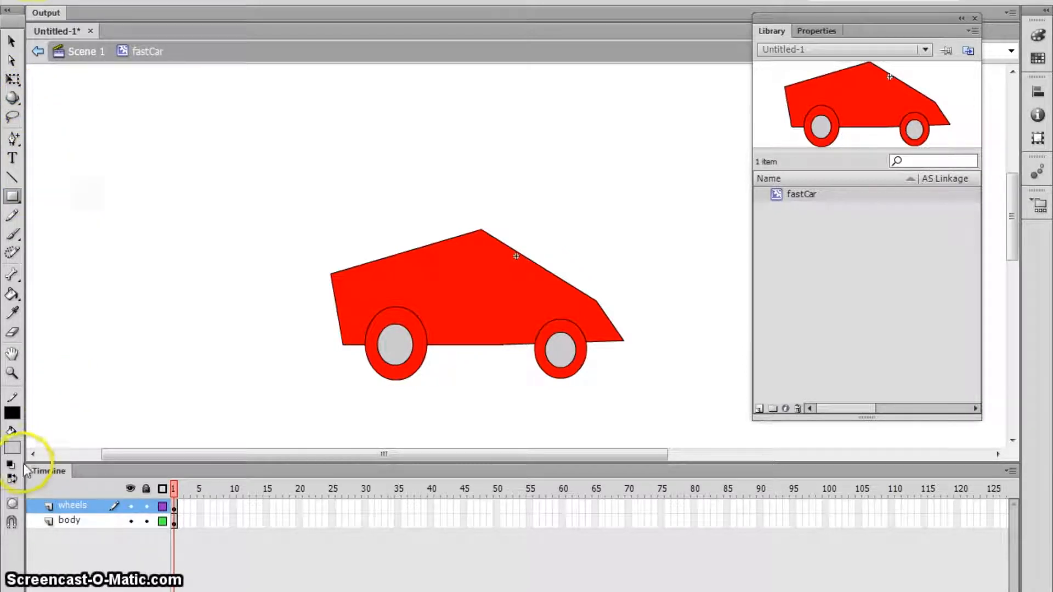
left_click(12, 447)
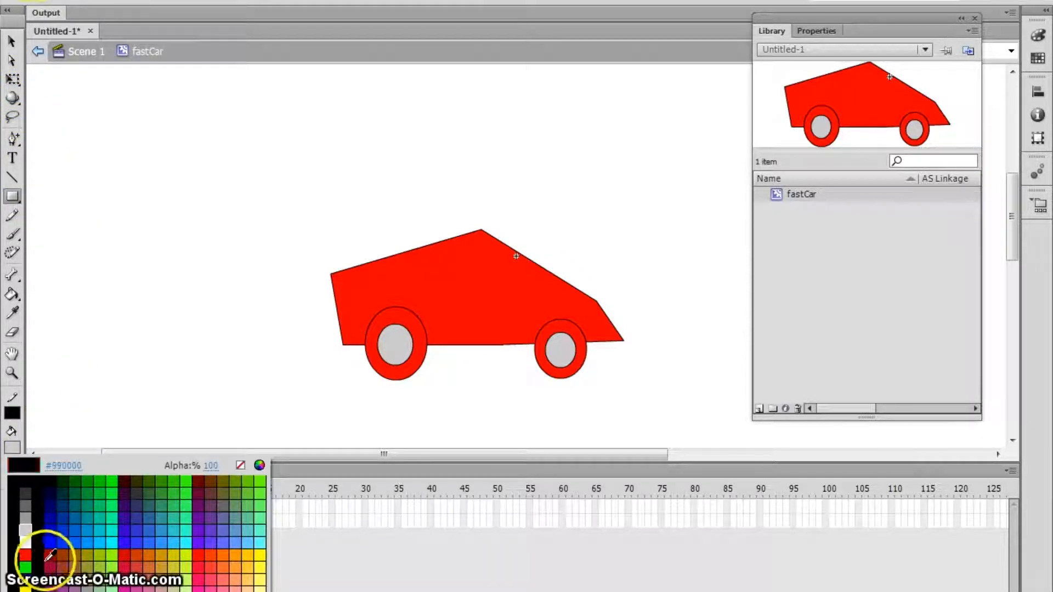
left_click(49, 557)
left_click_drag(441, 262, 510, 331)
Step: Reshape the dark red rectangle to follow the roofline, with an angled front edge and a rear edge curving over the back wheel
left_click(10, 43)
left_click_drag(511, 263, 485, 246)
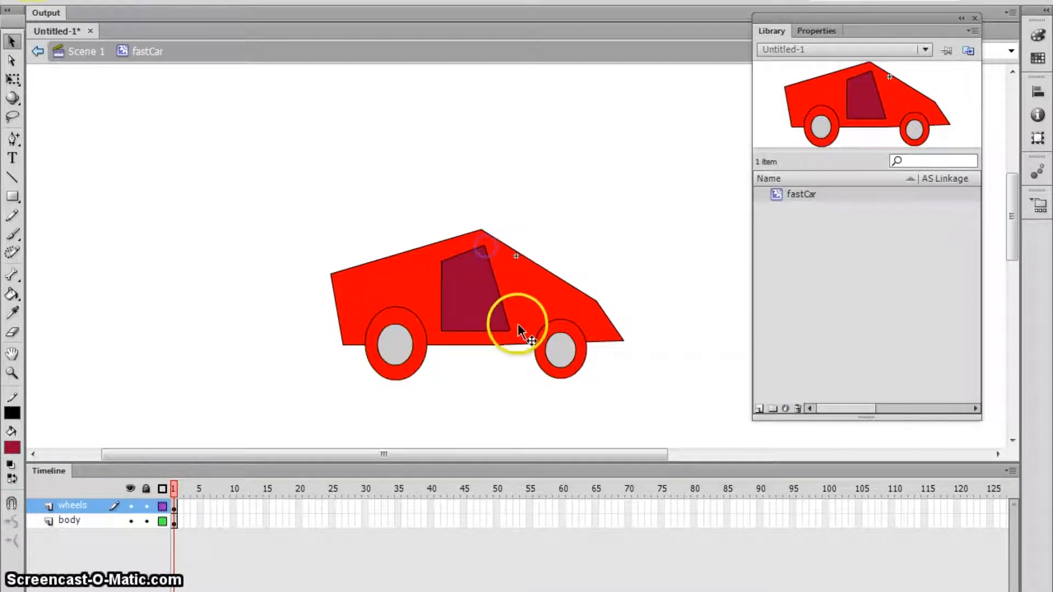
left_click_drag(501, 301, 536, 287)
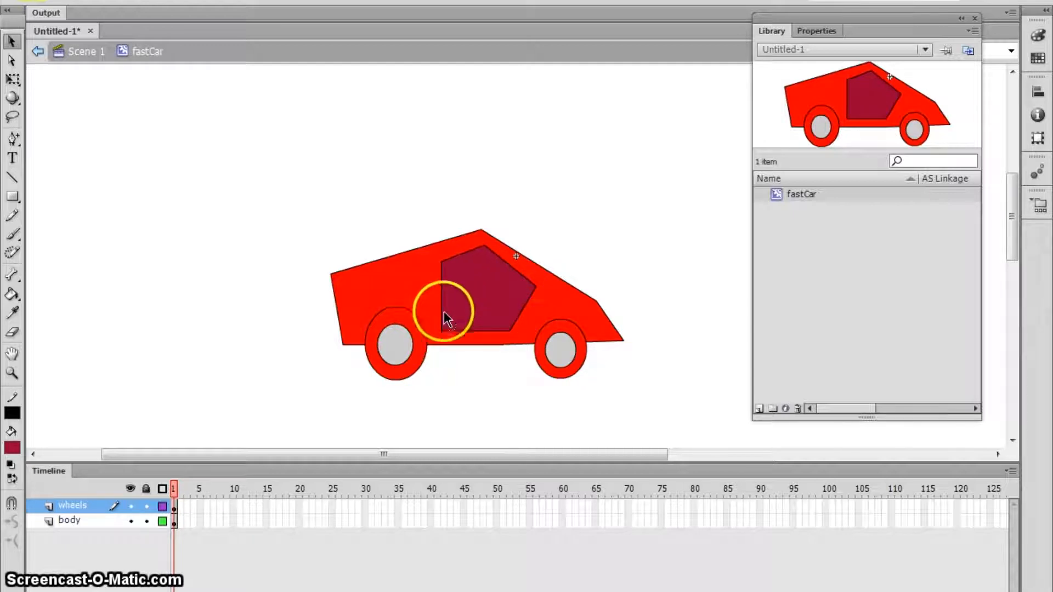
left_click_drag(442, 266, 410, 269)
left_click(451, 337)
left_click_drag(409, 274, 387, 275)
left_click_drag(419, 306, 366, 281)
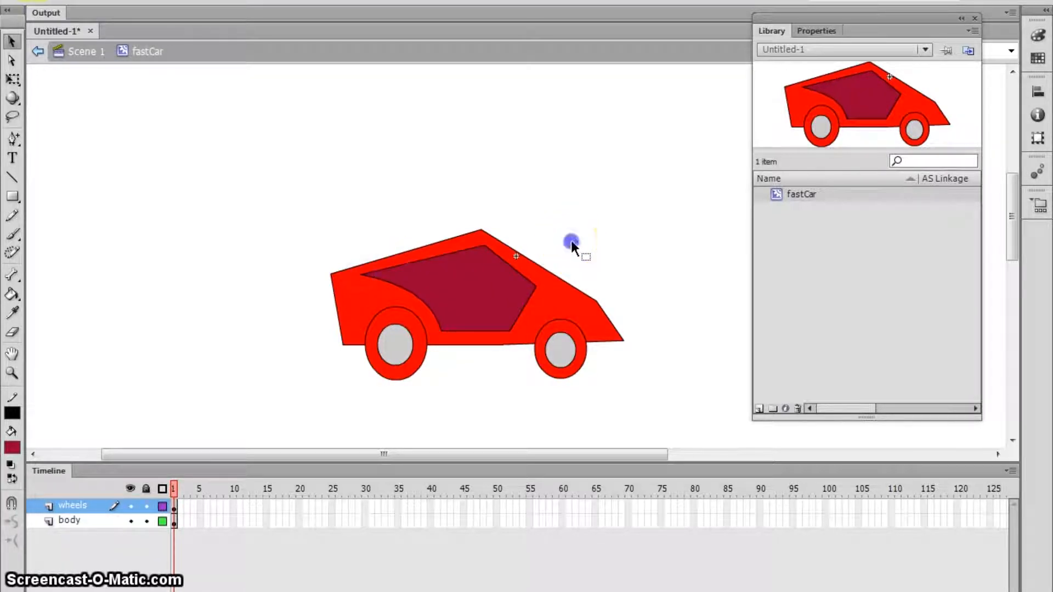
Step: Add a new layer above wheels and name it lines
left_click(218, 552)
left_click(36, 590)
double_click(74, 506)
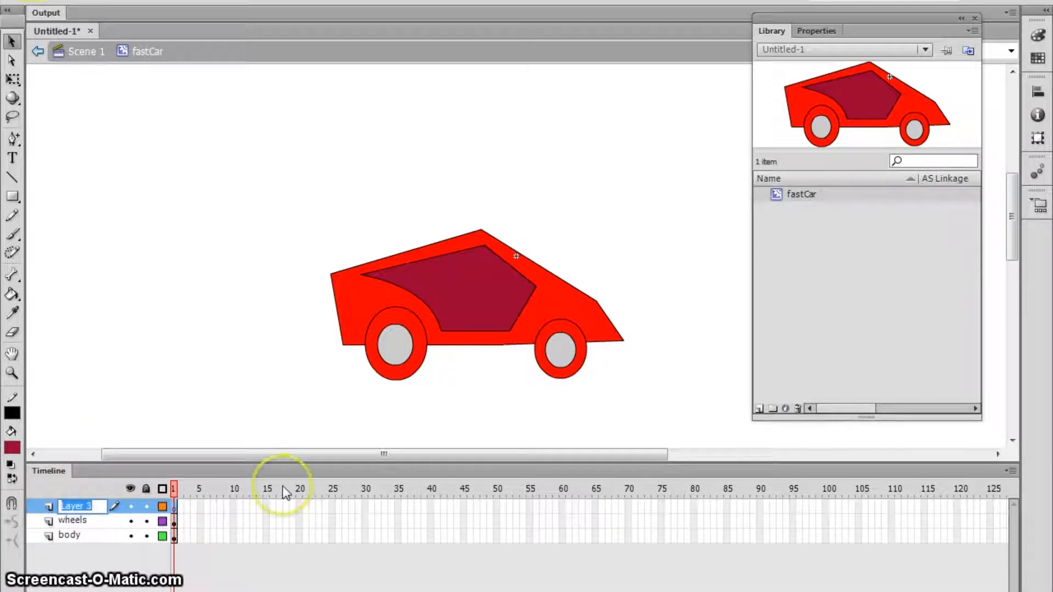
type("line")
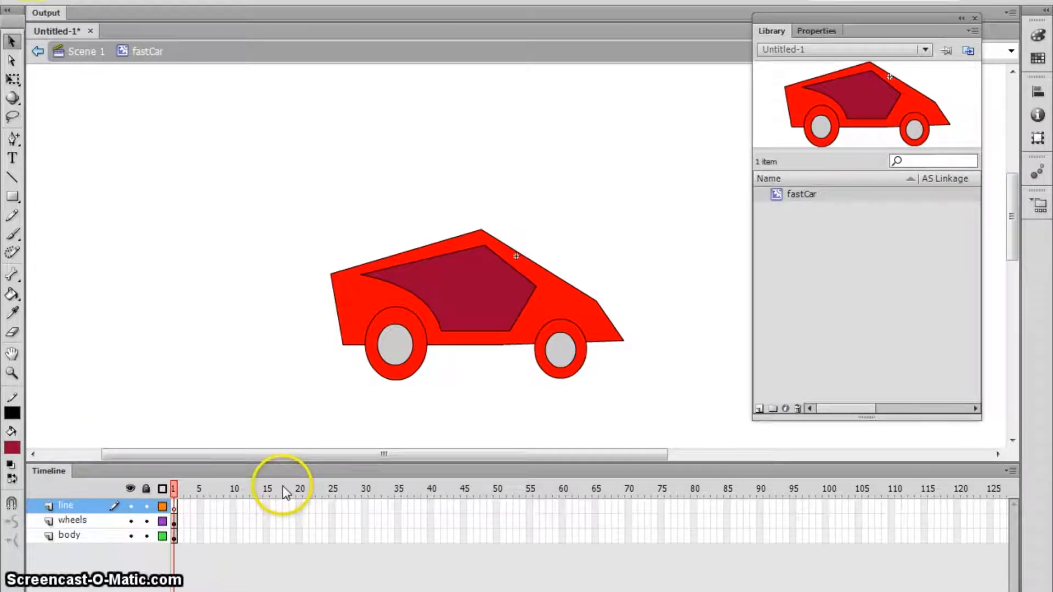
double_click(79, 505)
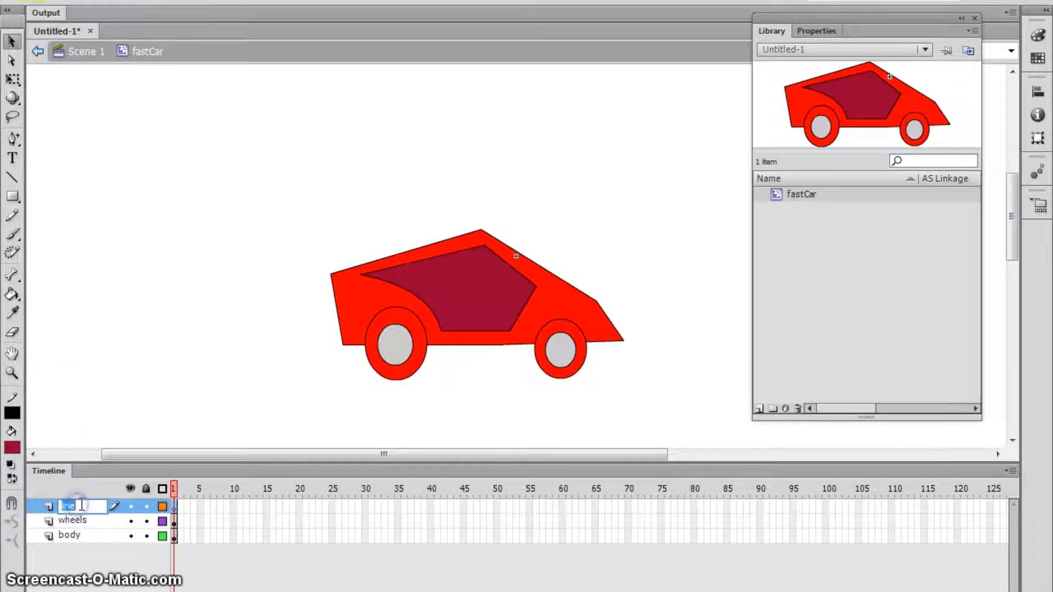
type("lines")
Step: Lock the wheels and body layers and draw three short horizontal speed lines behind the car on the lines layer, spanning about 46 by 40 px
left_click(80, 520)
left_click(78, 505)
left_click(145, 521)
left_click(146, 535)
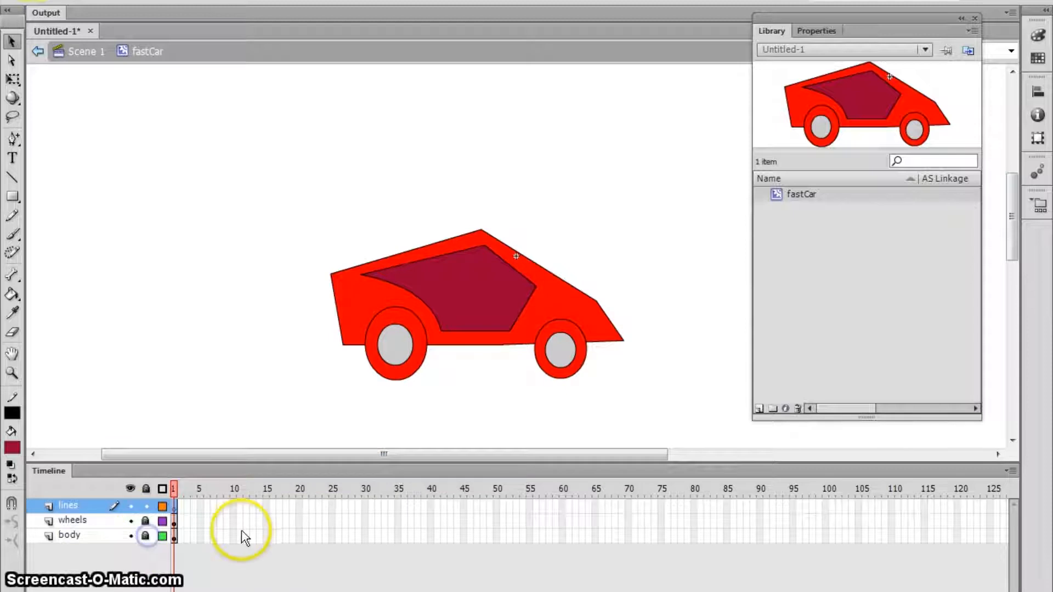
left_click(12, 177)
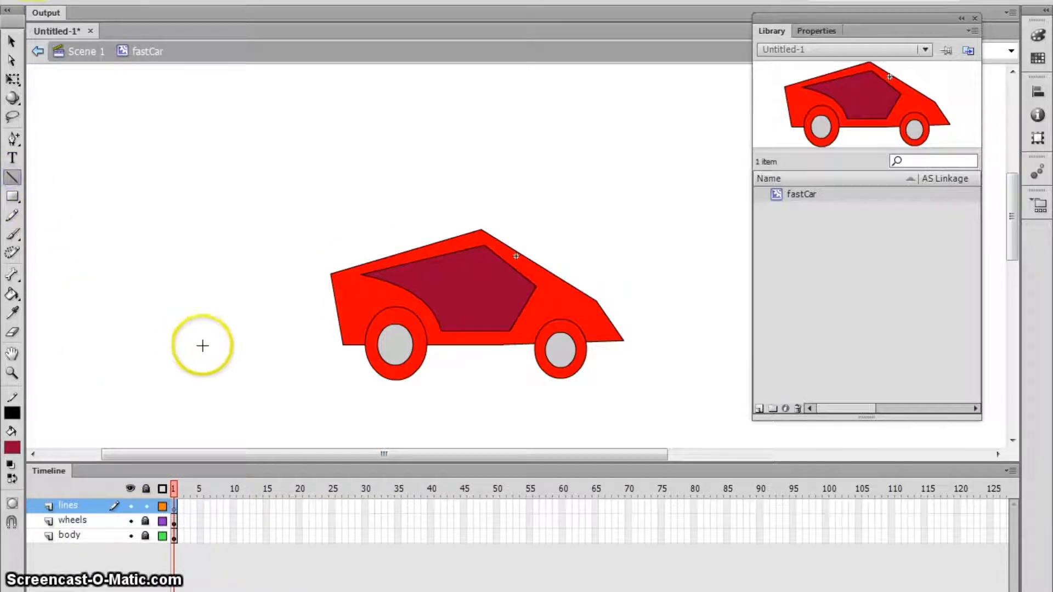
left_click_drag(290, 310, 296, 342)
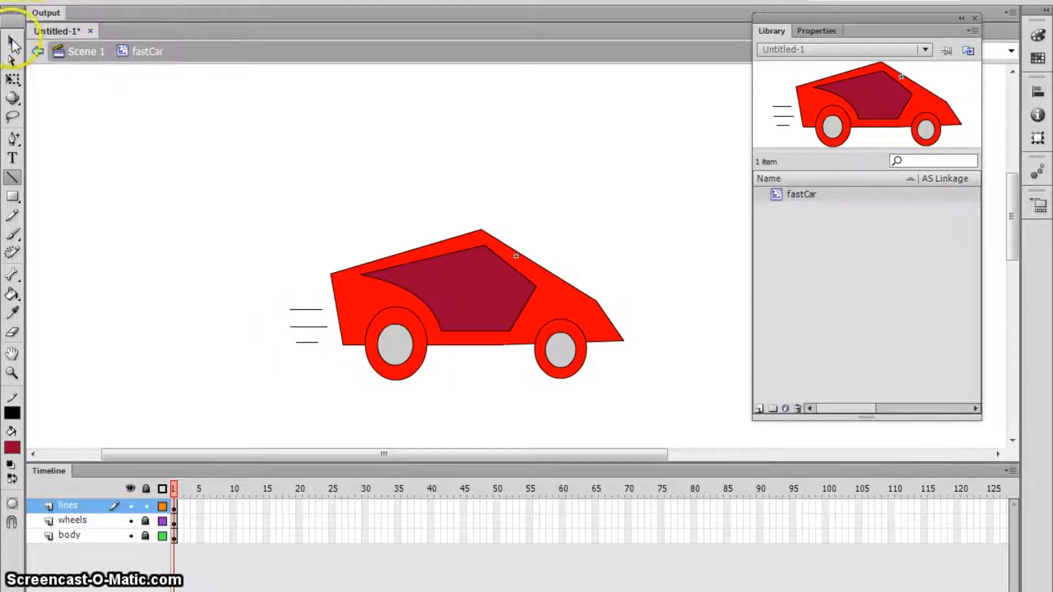
Step: Select the three speed lines behind the car and increase their stroke thickness
left_click(12, 43)
left_click_drag(278, 295, 331, 356)
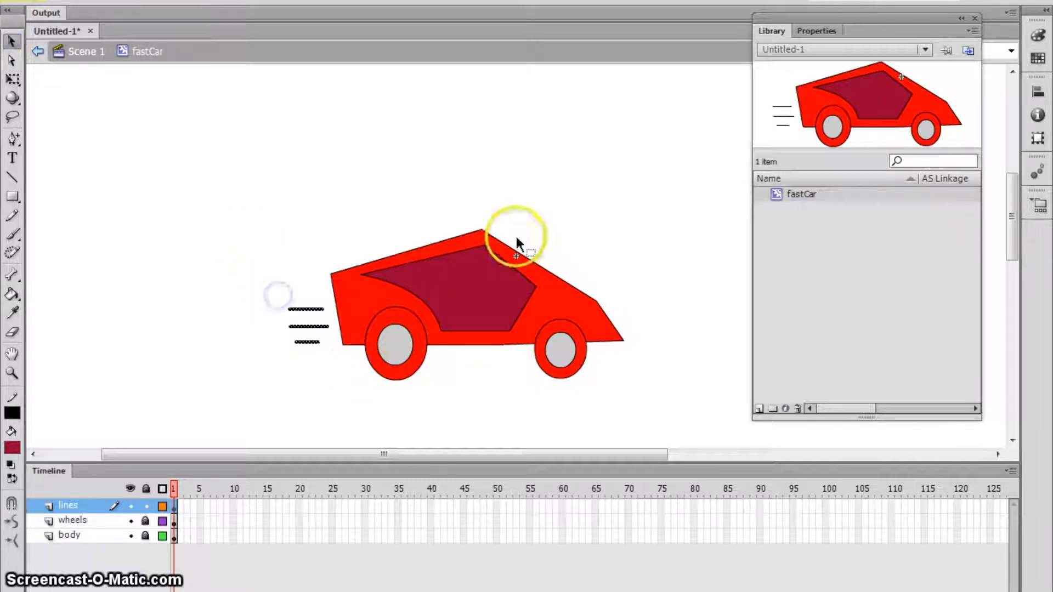
left_click(816, 31)
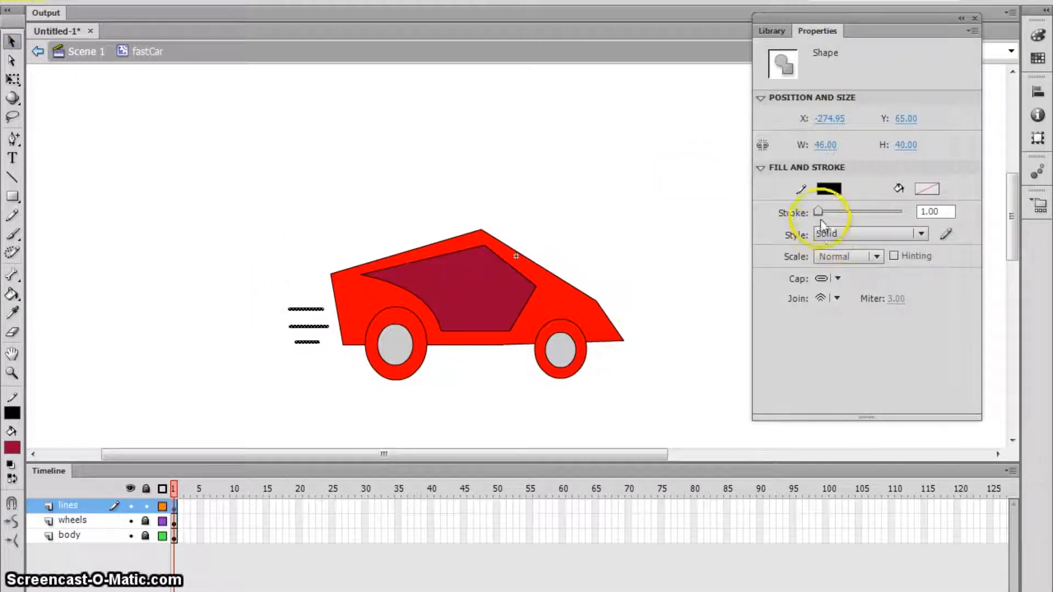
left_click_drag(819, 213, 825, 216)
left_click(411, 173)
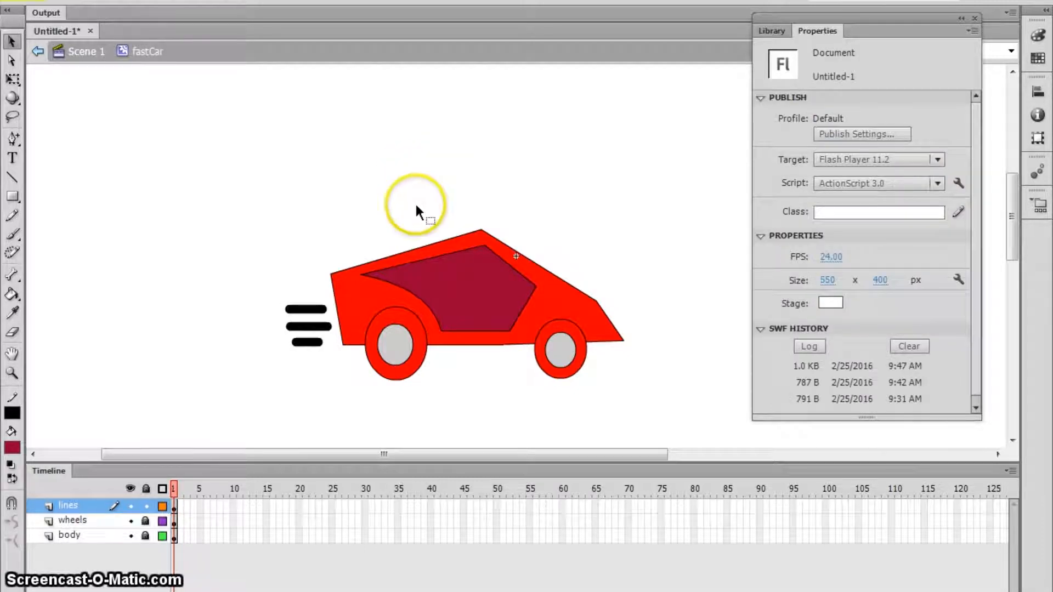
left_click(174, 505)
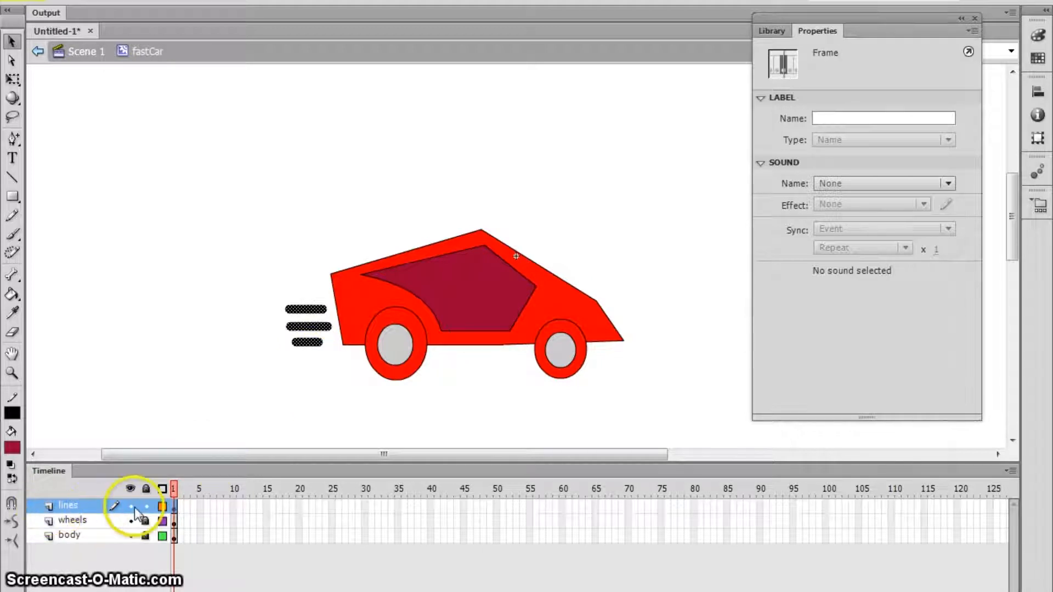
Step: Add a keyframe at frame 2 of the lines layer and stretch the three speed lines longer, away from the car
key("F6")
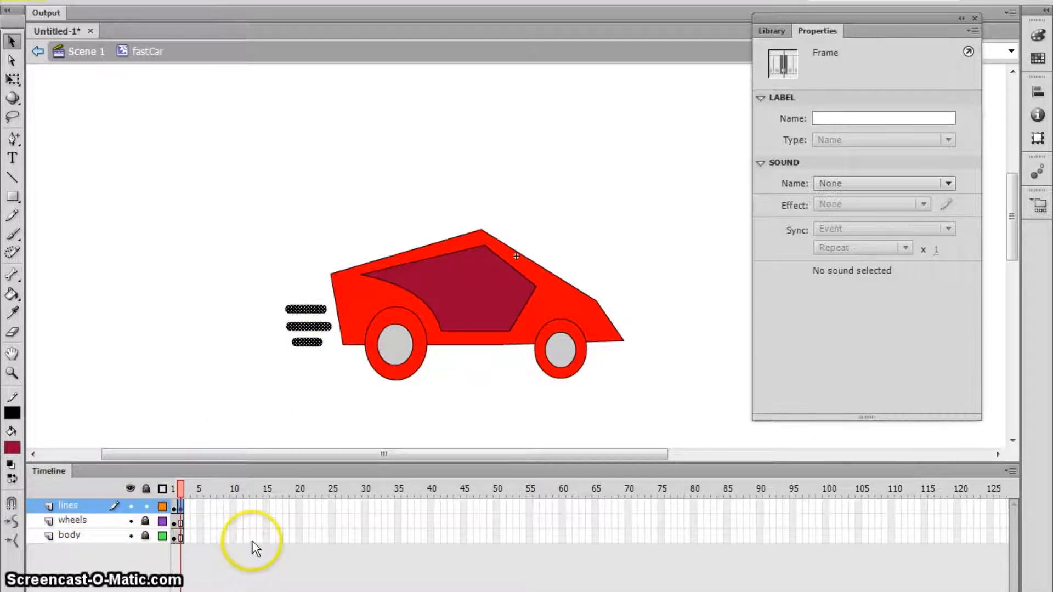
left_click(12, 79)
left_click(298, 348)
left_click_drag(289, 327, 292, 324)
left_click(287, 271)
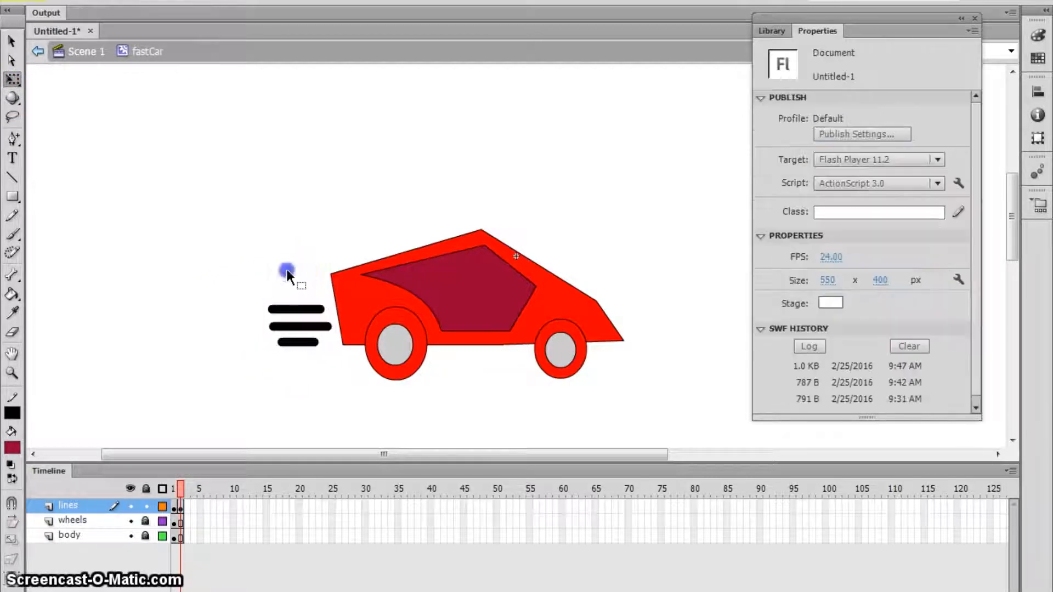
left_click(281, 296)
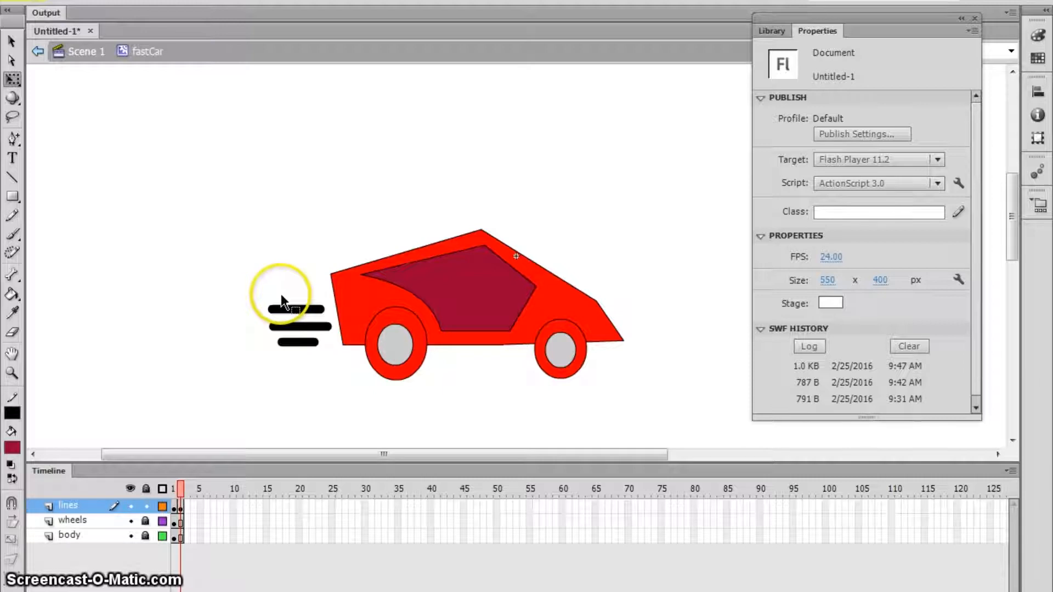
Step: Add a keyframe at frame 3 of the lines layer and shorten the speed lines to about 38 px wide, leaving a gap behind the car
key("F6")
left_click_drag(259, 291, 306, 325)
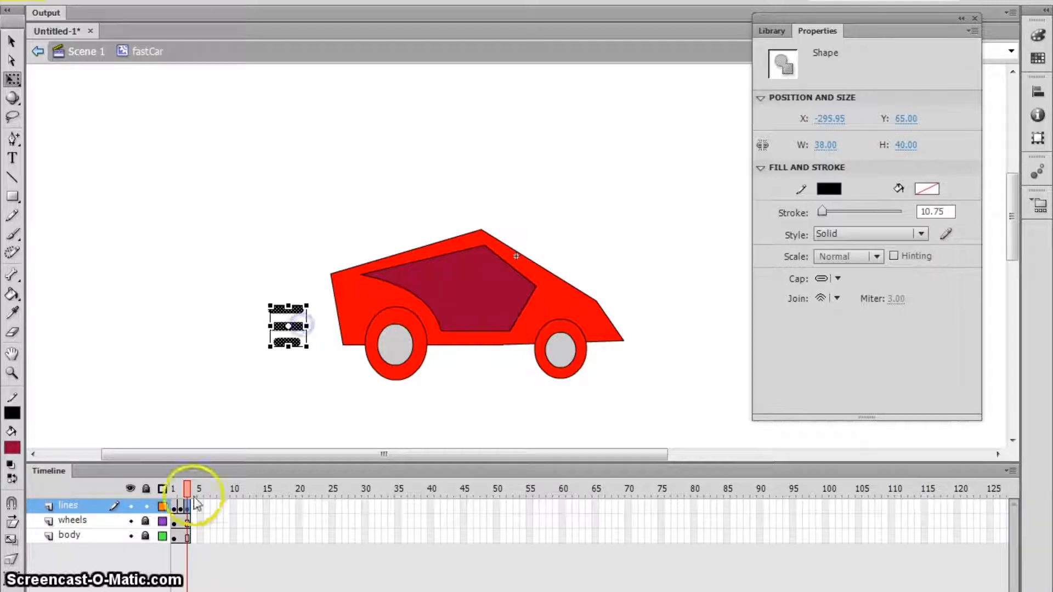
left_click_drag(185, 486, 193, 486)
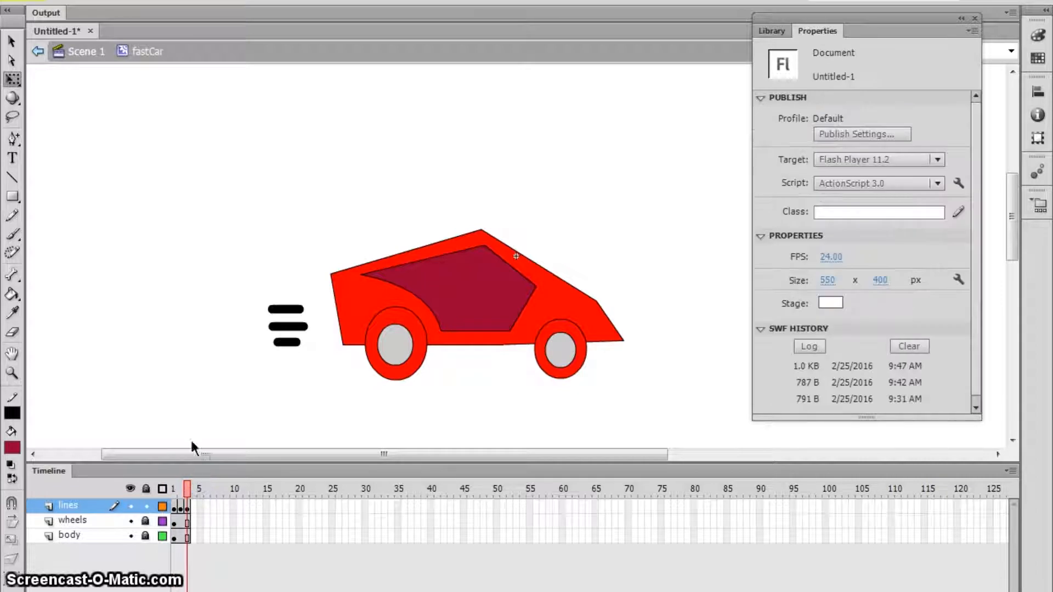
Step: Return to Scene 1 and rename its layer fastCar
left_click(87, 52)
left_click(77, 502)
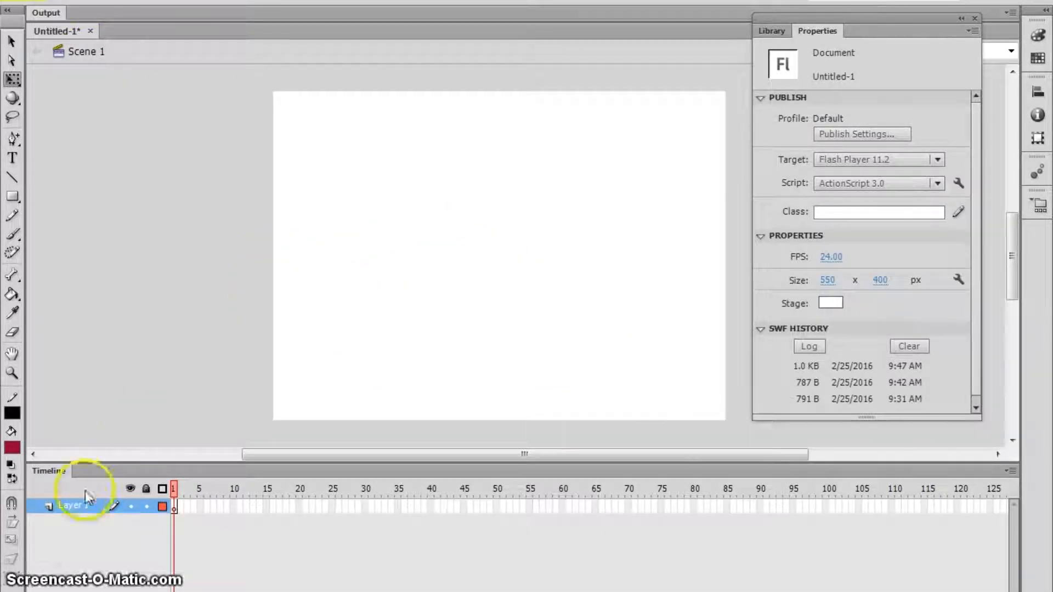
type("fa")
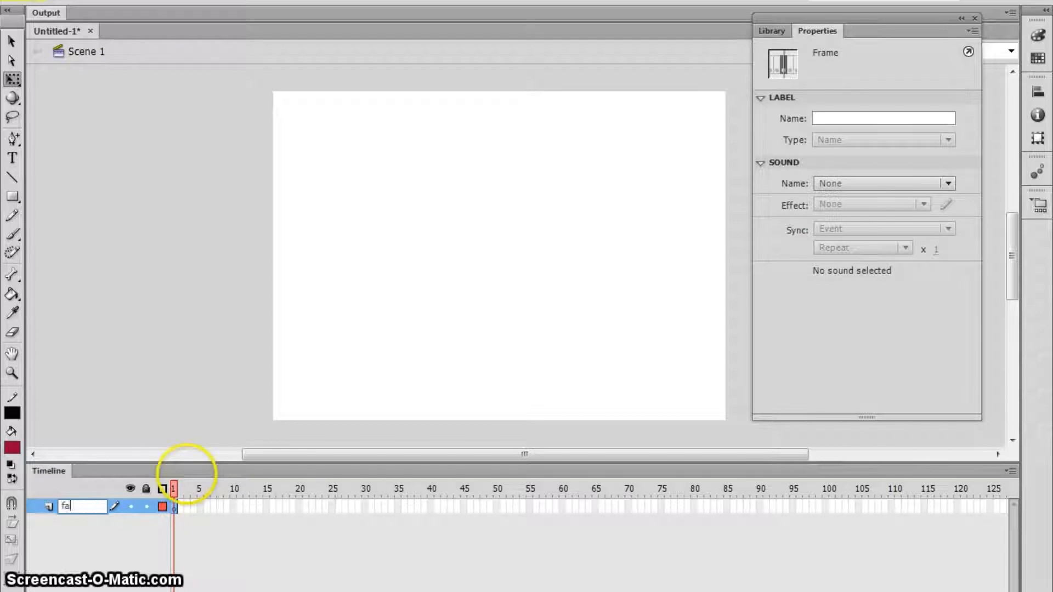
type("stCar")
left_click(186, 475)
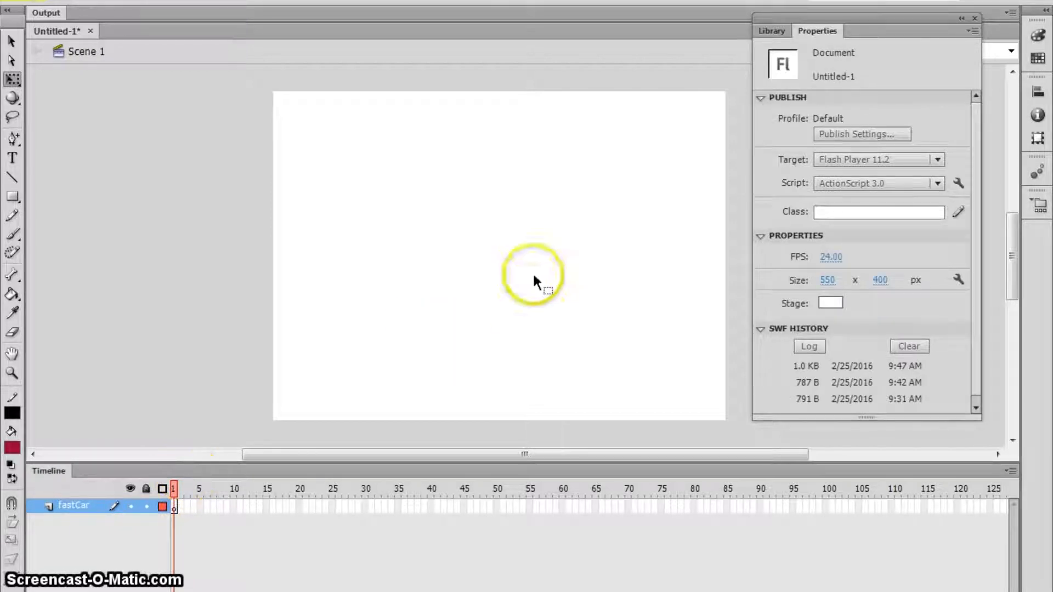
Step: Place a fastCar instance from the library on the stage, scaled down in the lower-left corner
left_click(773, 32)
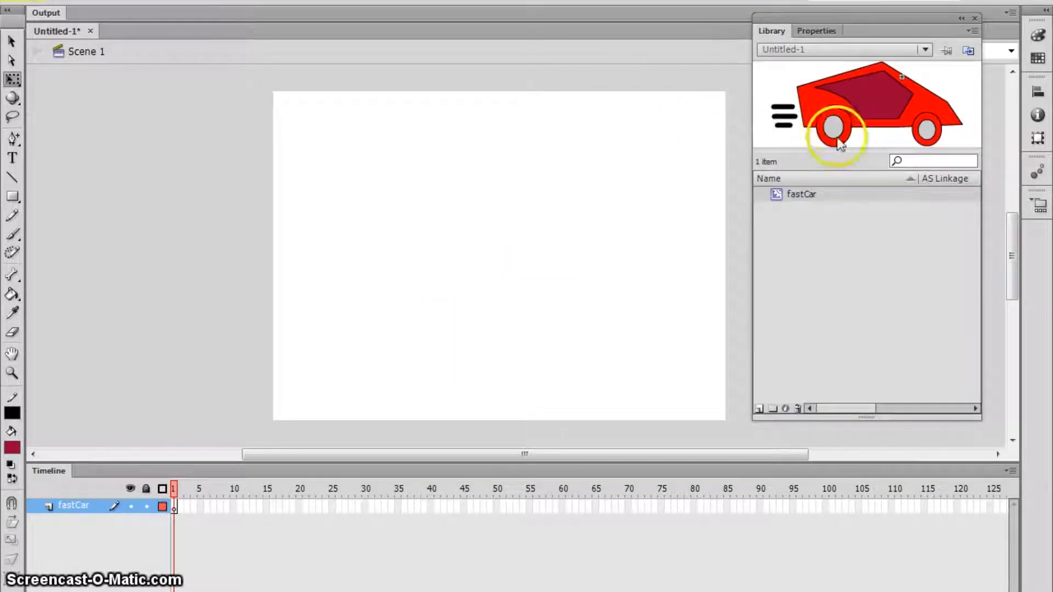
left_click_drag(778, 202, 410, 311)
left_click_drag(577, 236, 352, 384)
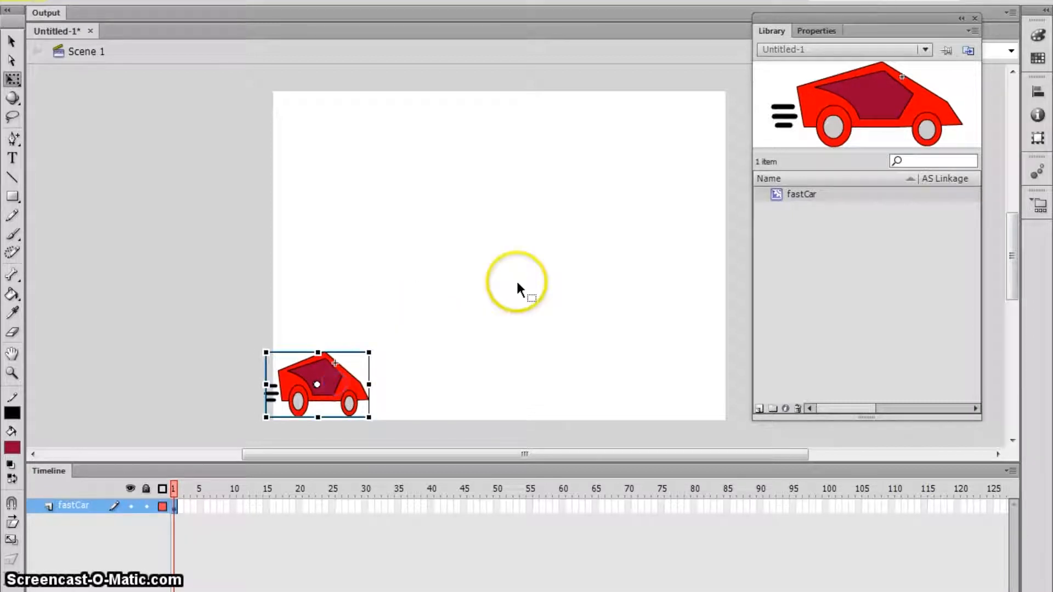
Step: Shift the car slightly right so its speed lines lie within the stage, testing the movie before and after the move
key("ctrl+Return")
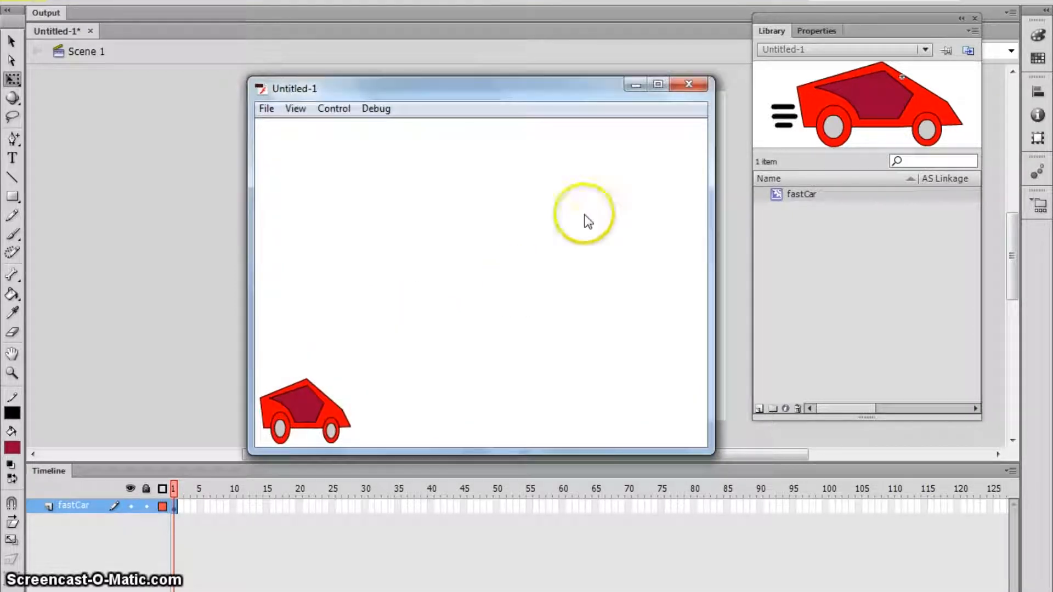
left_click(689, 84)
left_click_drag(313, 376, 327, 390)
key("ctrl+Return")
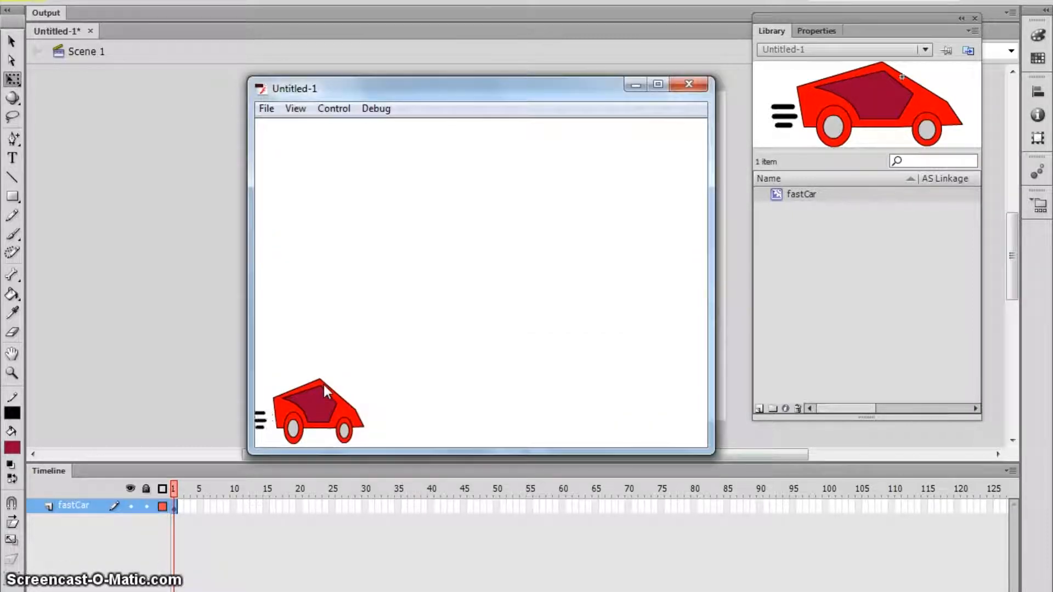
left_click(439, 298)
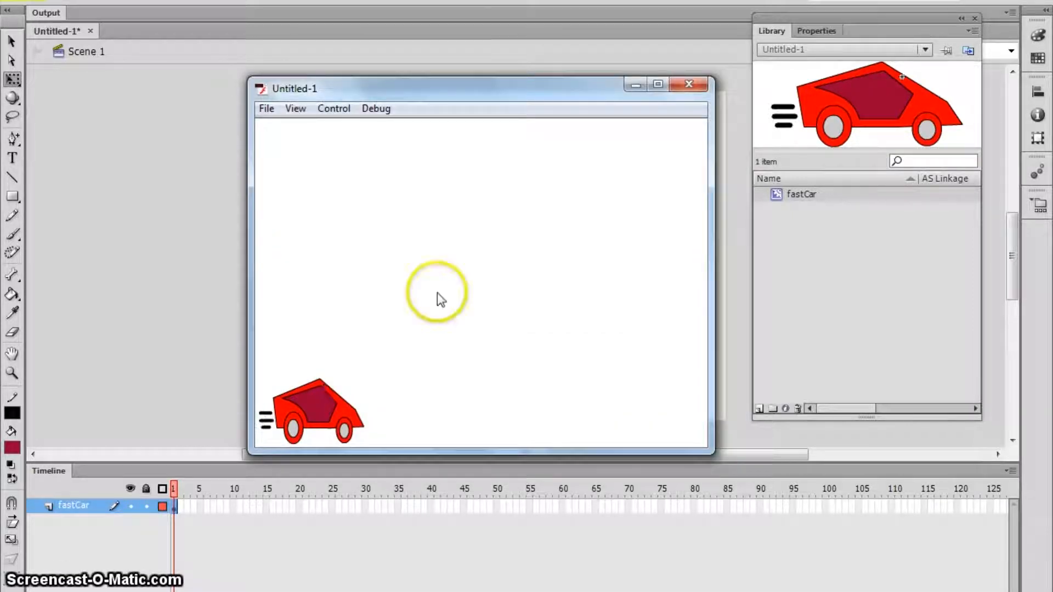
left_click(686, 85)
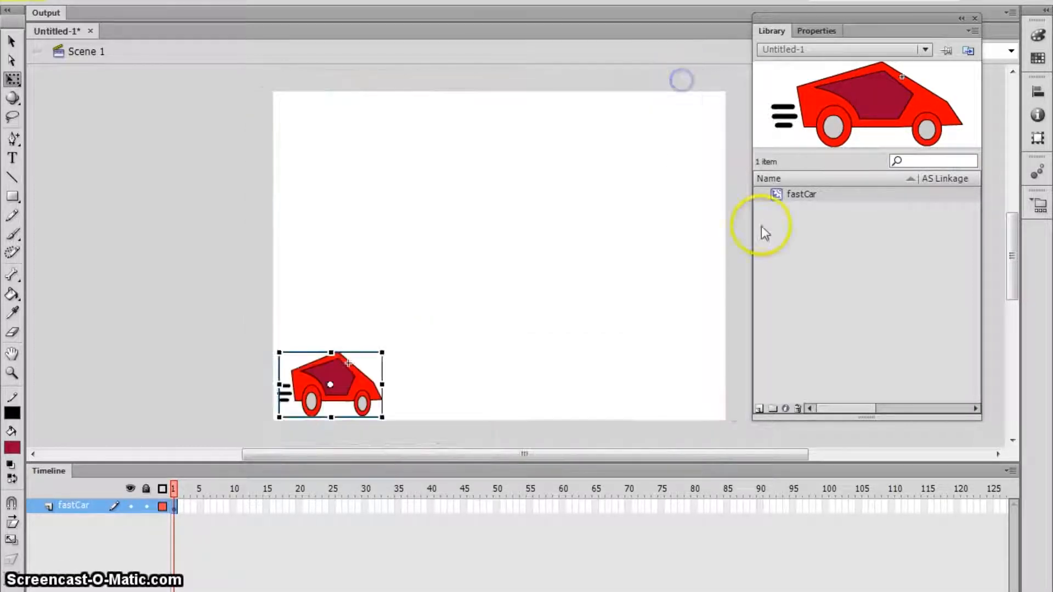
Step: Open the fastCar symbol for editing and respace the lines layer's keyframes to frames 1, 3 and 5
double_click(777, 195)
left_click_drag(777, 198, 310, 295)
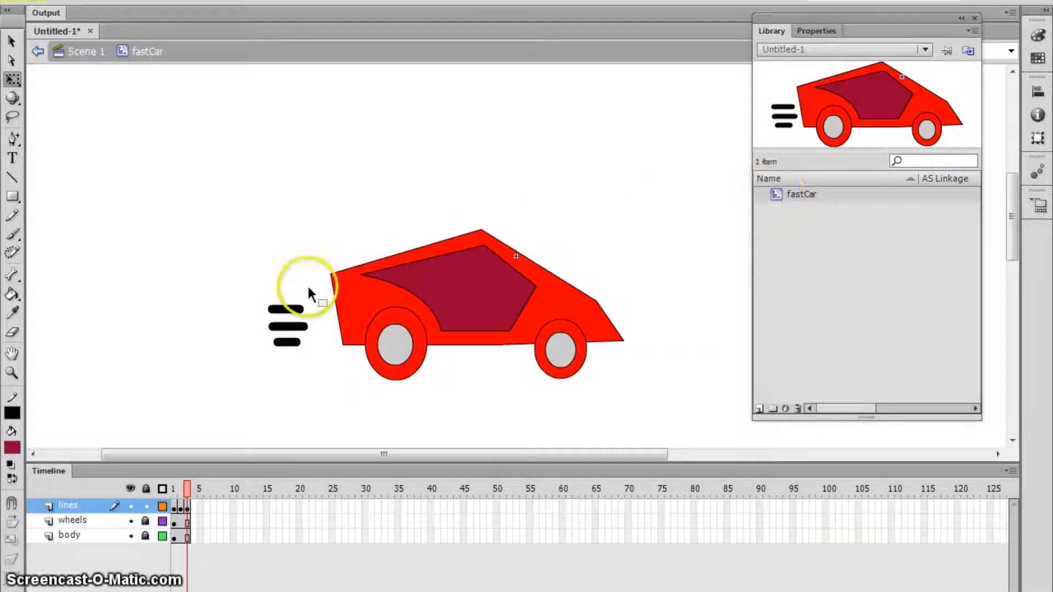
left_click(175, 506)
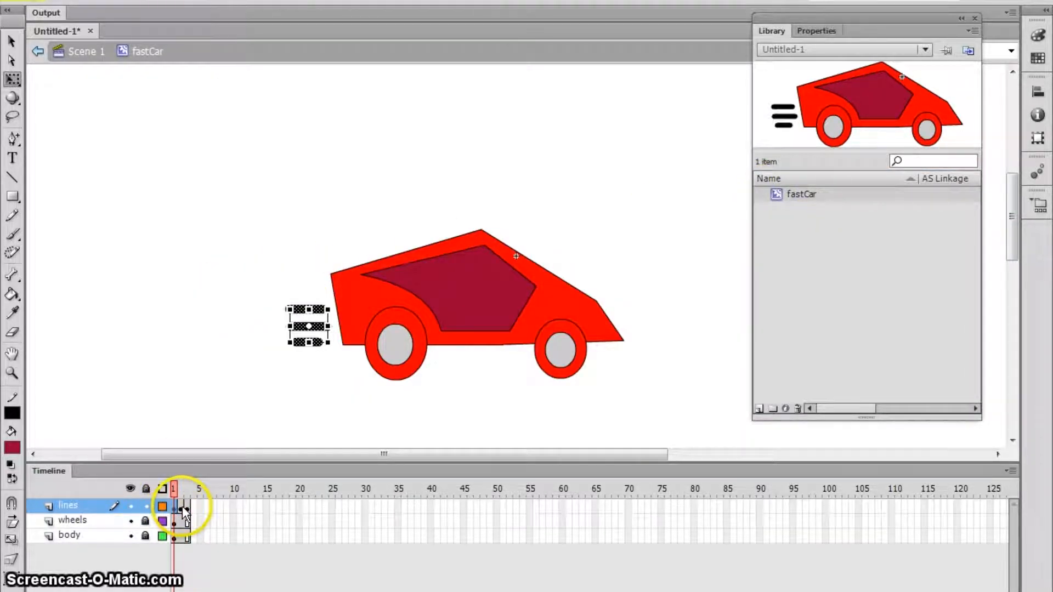
left_click(182, 506)
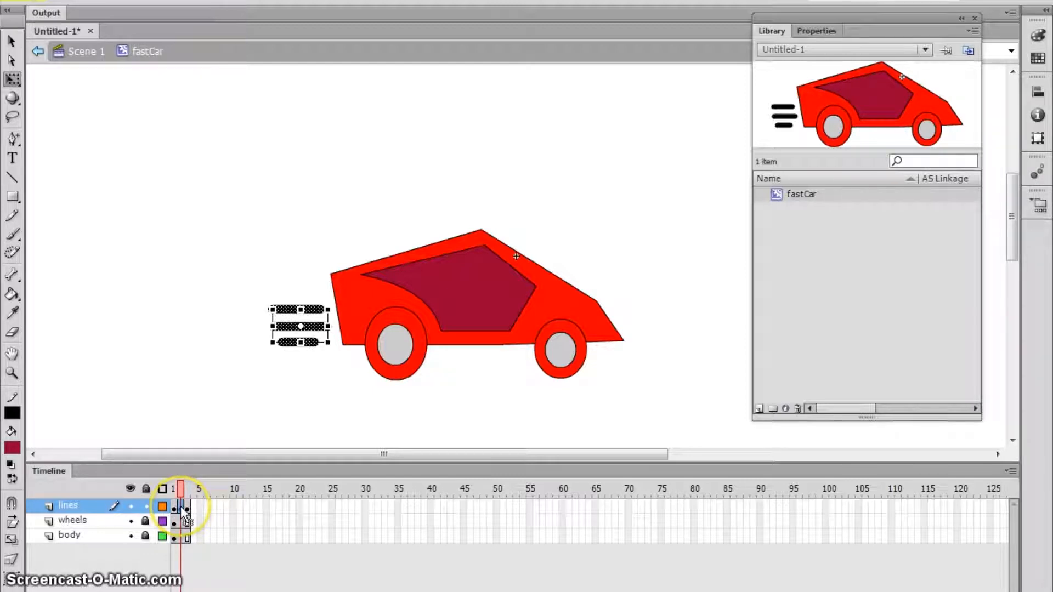
left_click(214, 507)
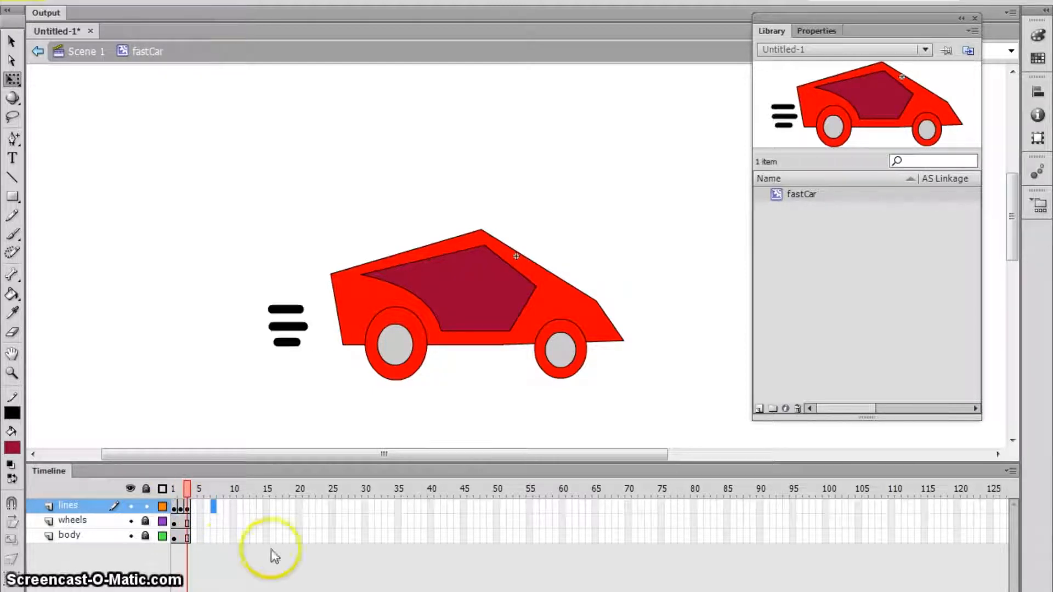
left_click(180, 506)
left_click(187, 505)
left_click_drag(186, 508, 196, 507)
left_click(219, 516)
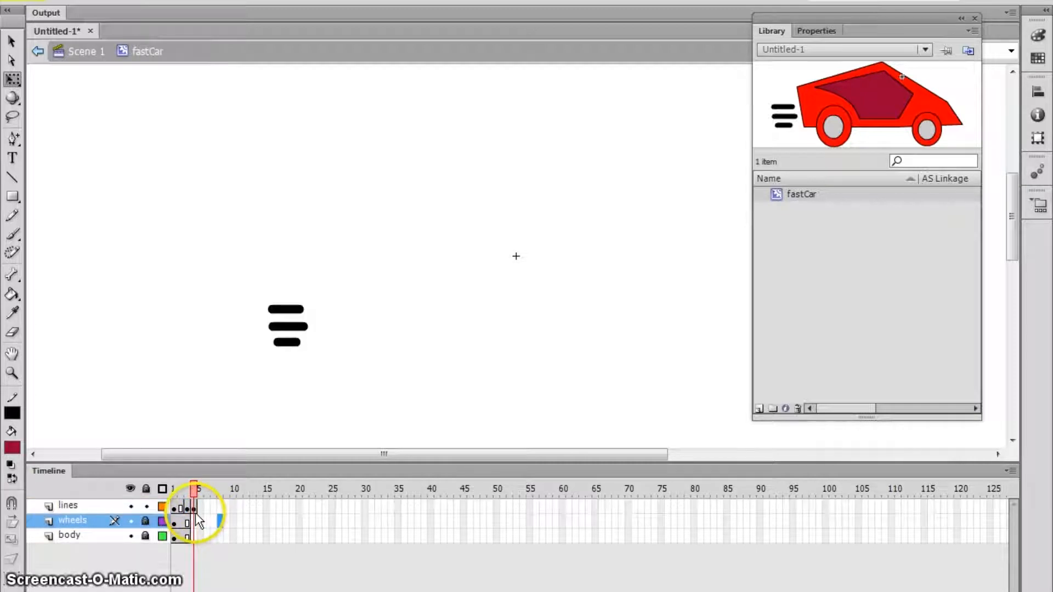
left_click(195, 510)
left_click(198, 507)
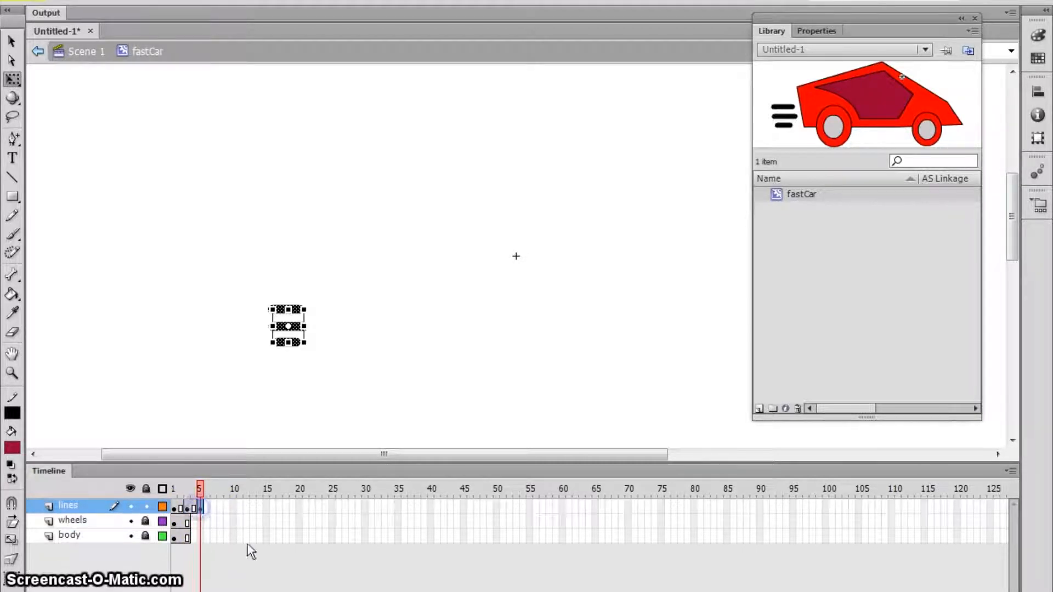
Step: Extend the lines, wheels and body layers to frame 7 and scrub back through the speed-lines animation
left_click(213, 508)
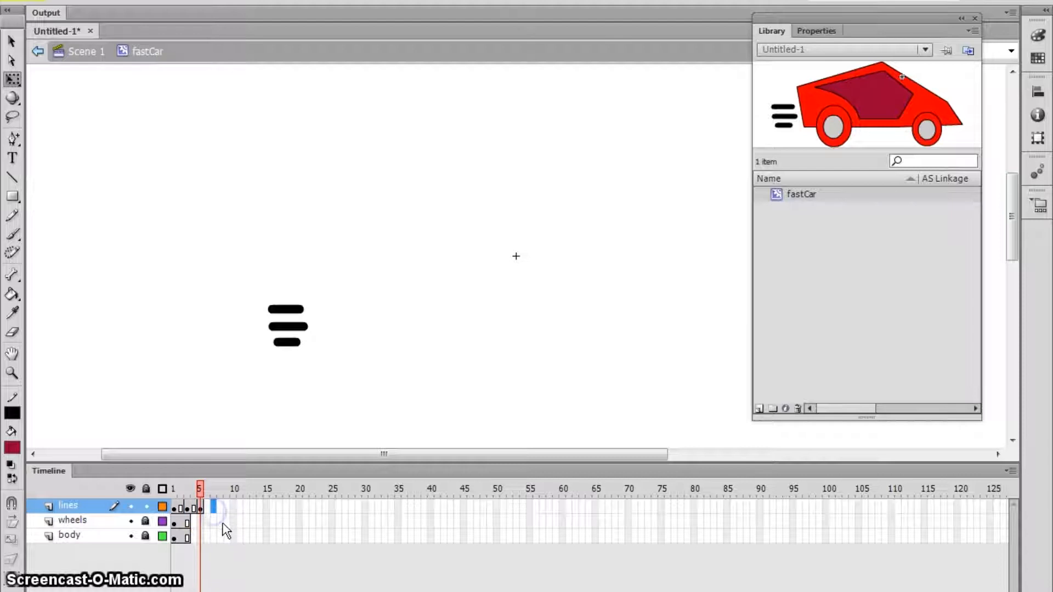
left_click(199, 506)
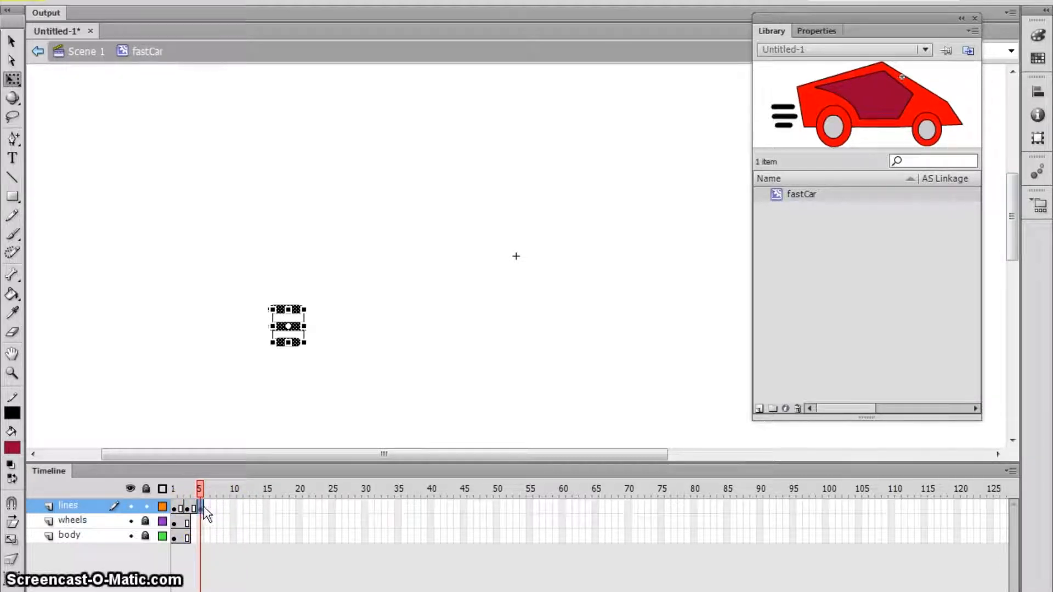
left_click(213, 508)
key("F5")
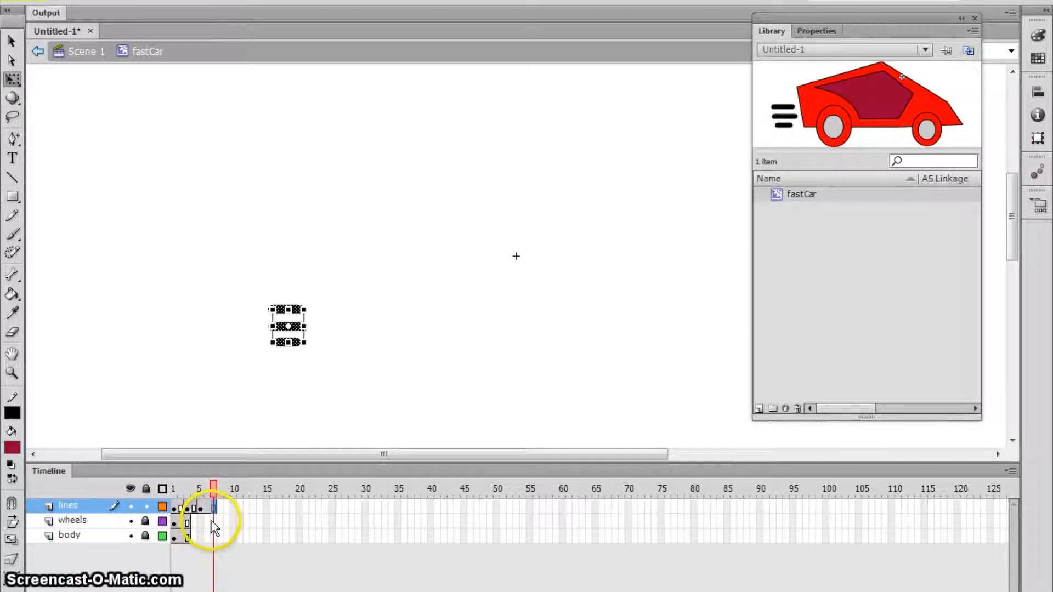
left_click_drag(211, 520, 214, 536)
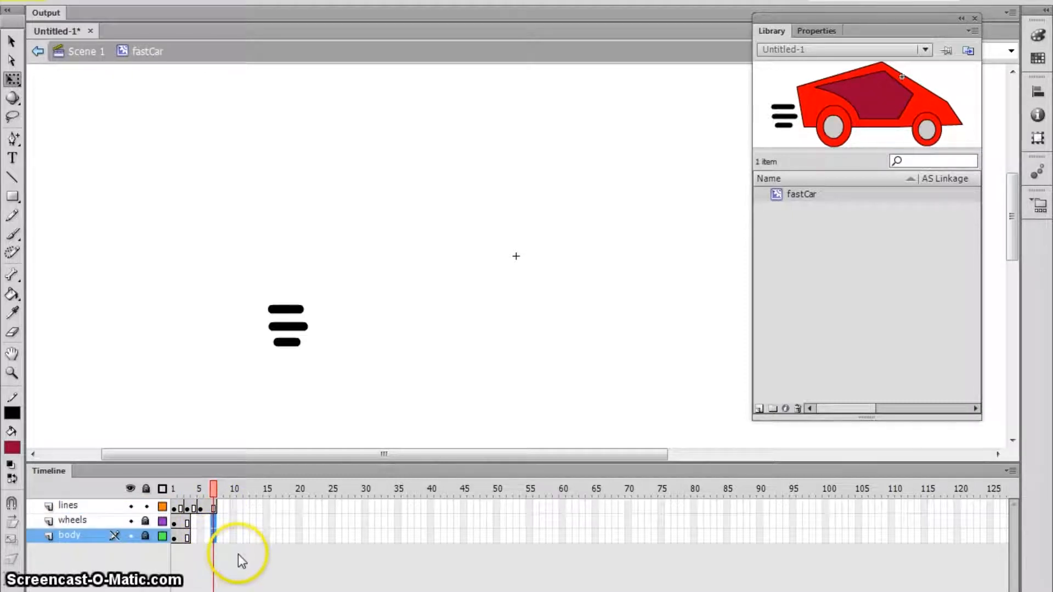
key("F6")
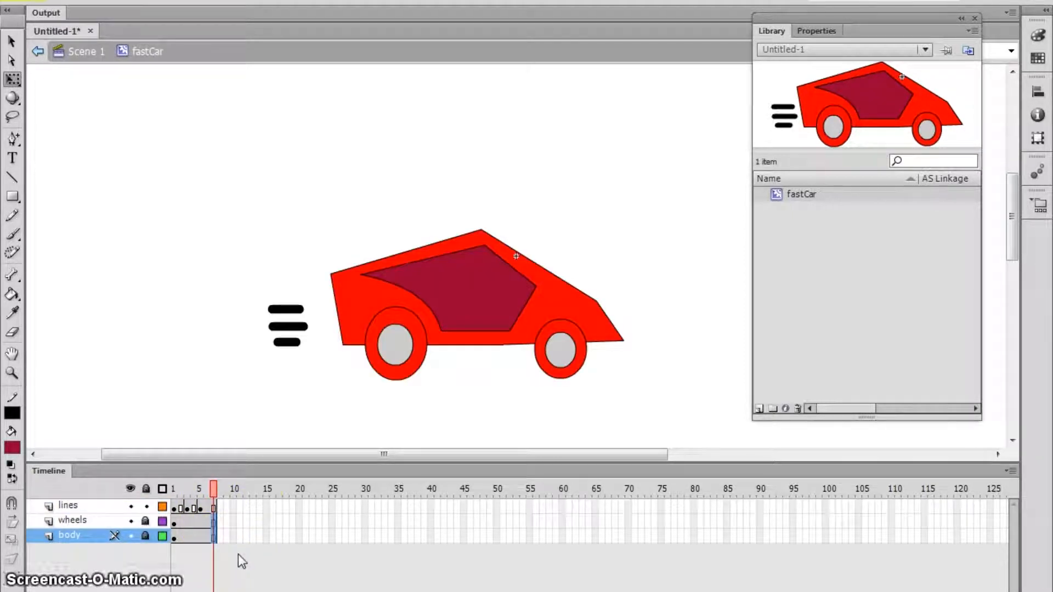
left_click_drag(212, 491, 178, 492)
Step: Return to Scene 1 and test the movie to check the slower speed-lines animation
left_click(85, 51)
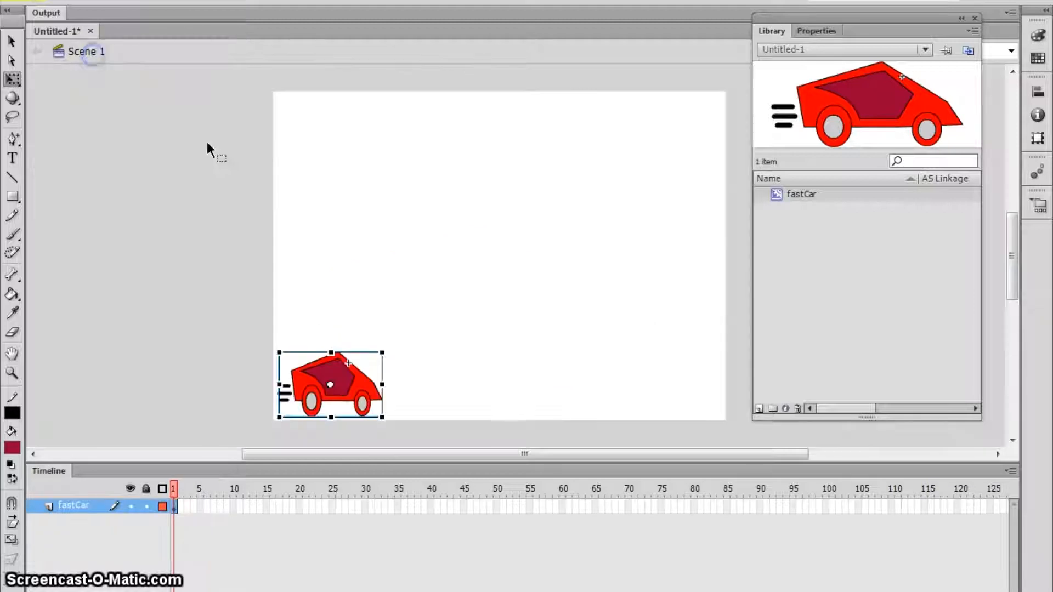
key("ctrl+Return")
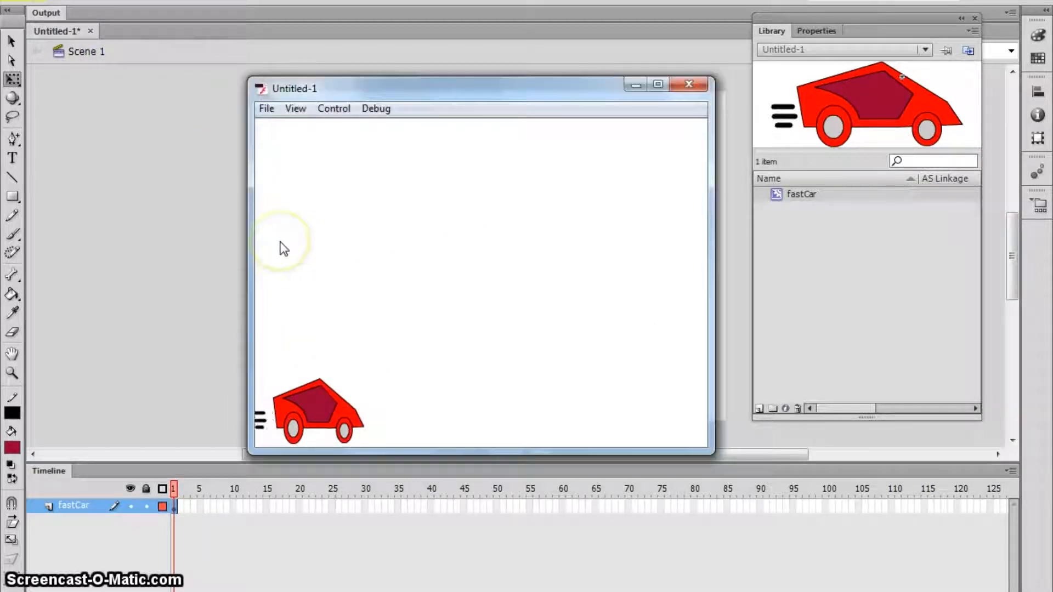
left_click(688, 85)
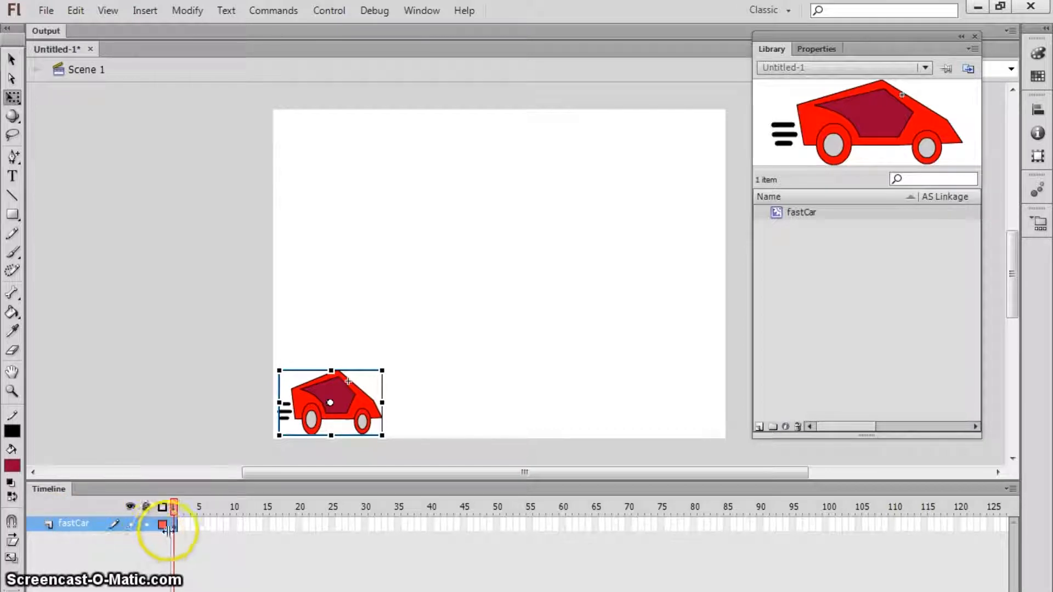
Step: Move the car mostly off the stage's left edge and extend the fastCar layer to frame 50
mouse_move(362, 413)
left_mouse_down()
mouse_move(306, 408)
mouse_move(294, 425)
left_mouse_up()
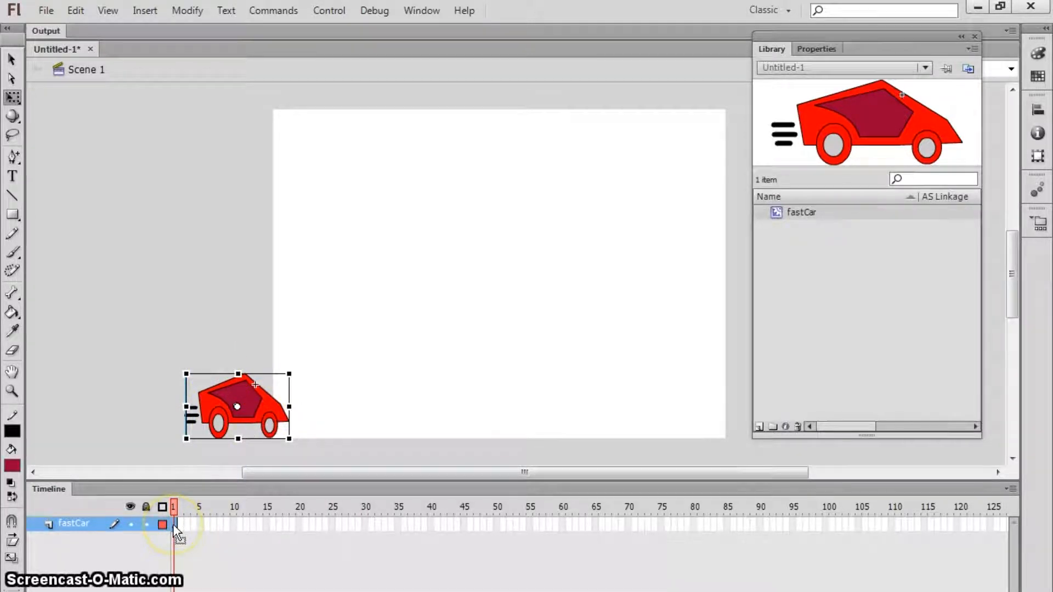
left_click(496, 525)
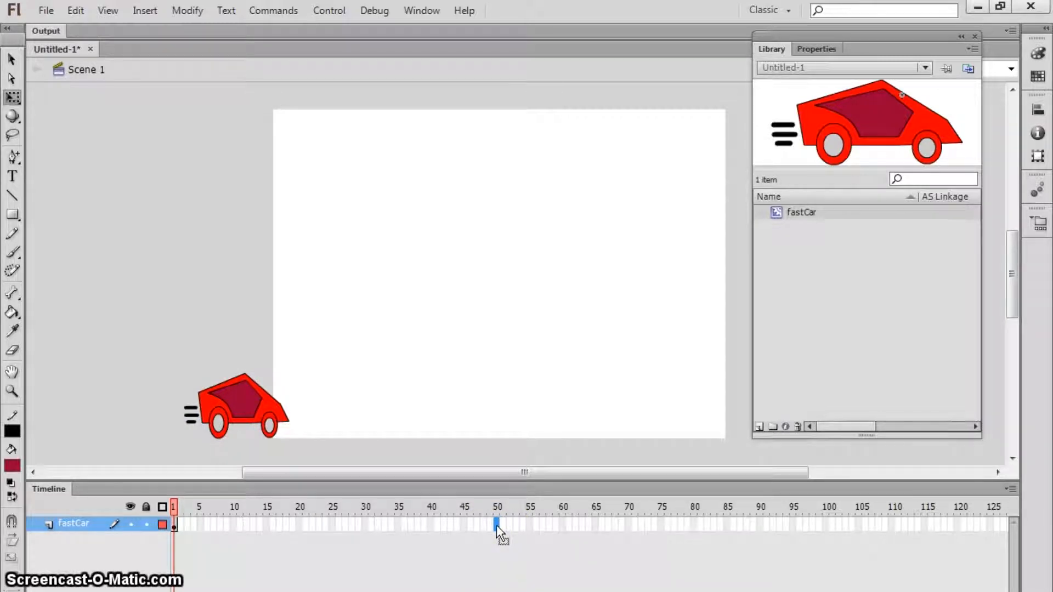
key("F5")
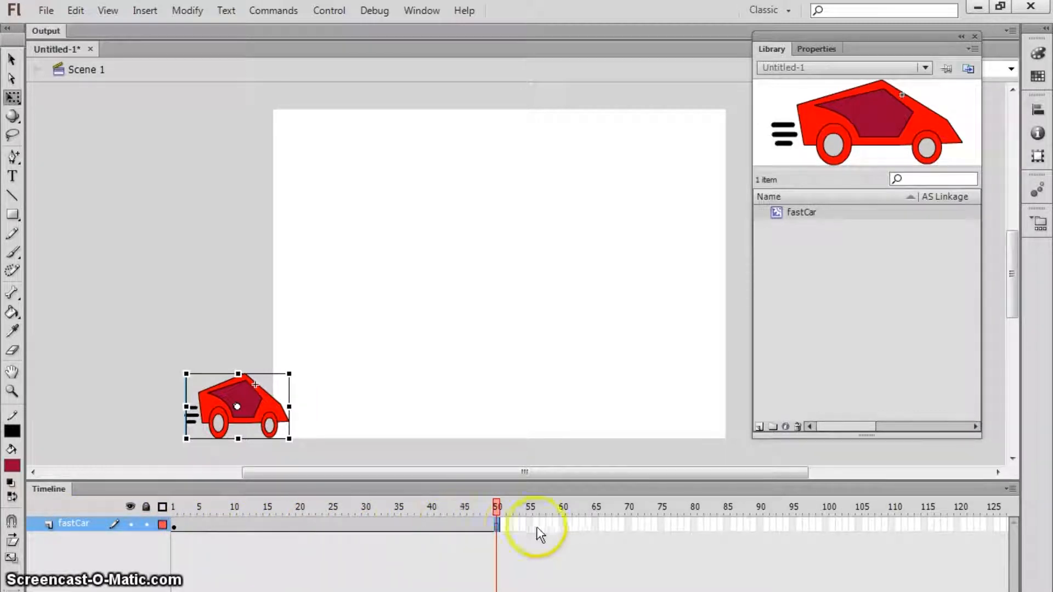
left_click(496, 526)
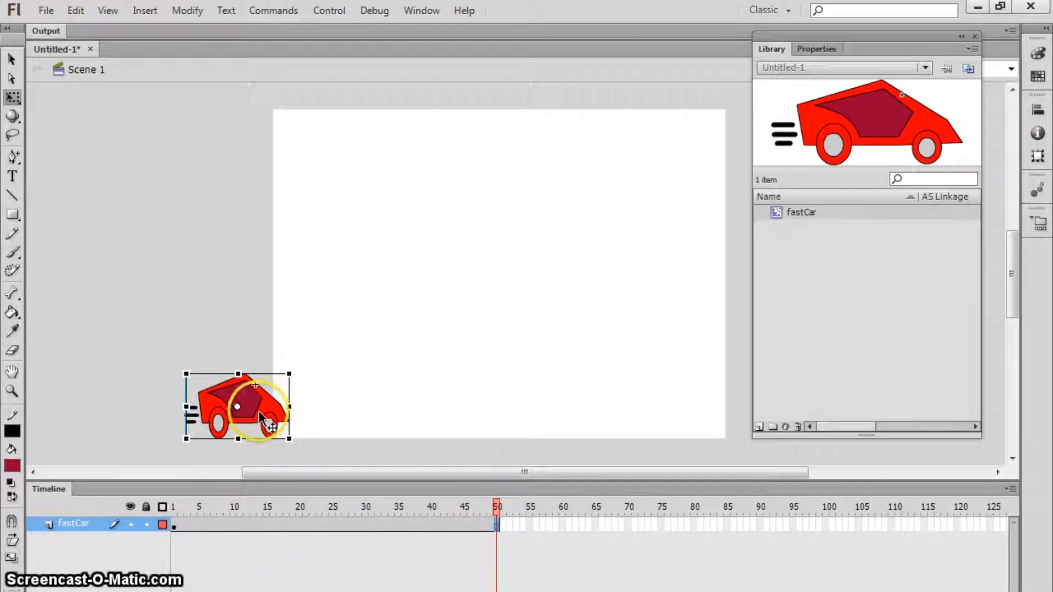
Step: Create a motion tween on the fastCar layer across frames 1 to 50
left_click(174, 527)
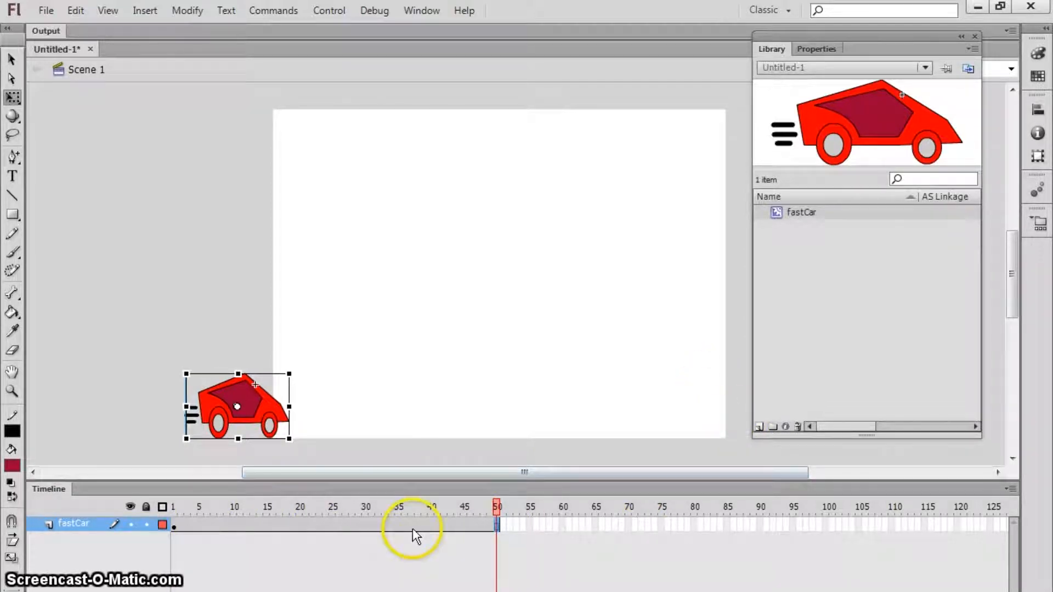
left_click(145, 11)
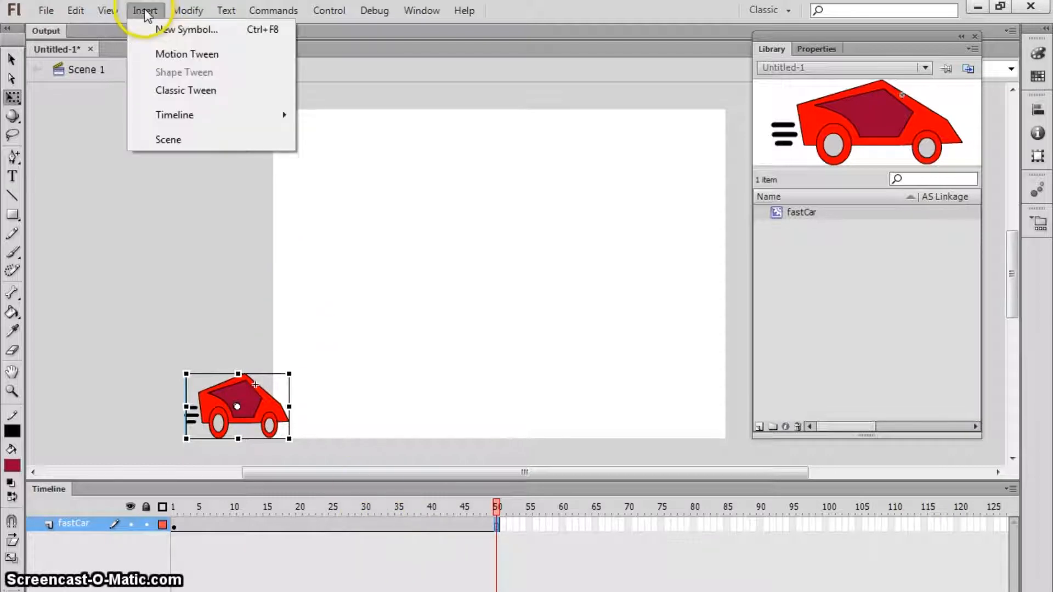
left_click(176, 56)
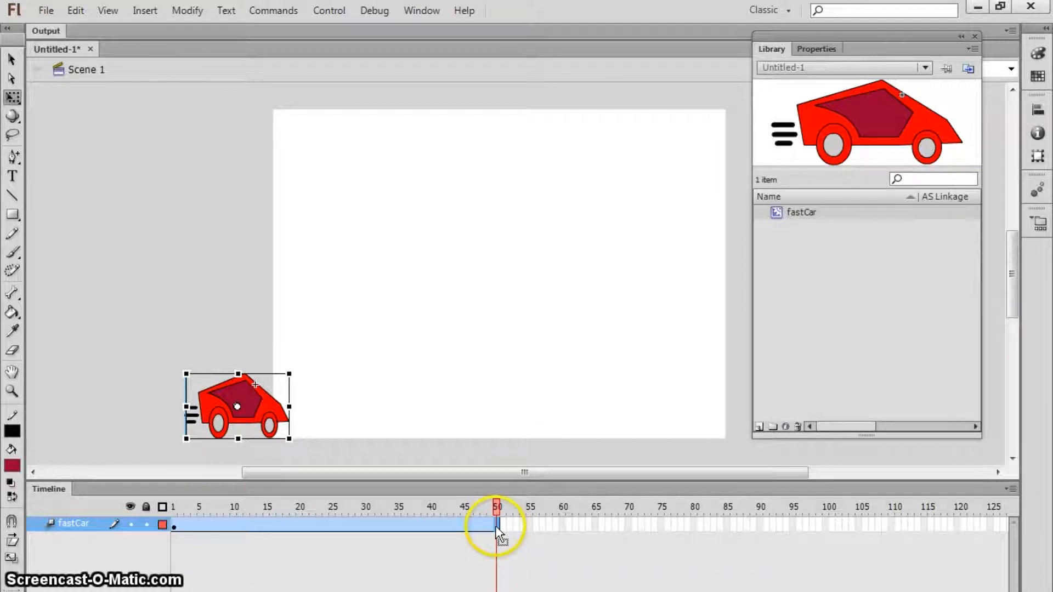
Step: Move the car straight across past the stage's right edge at frame 50 and test the movie to check the motion
left_click_drag(247, 420, 494, 419)
left_click_drag(324, 421, 732, 425)
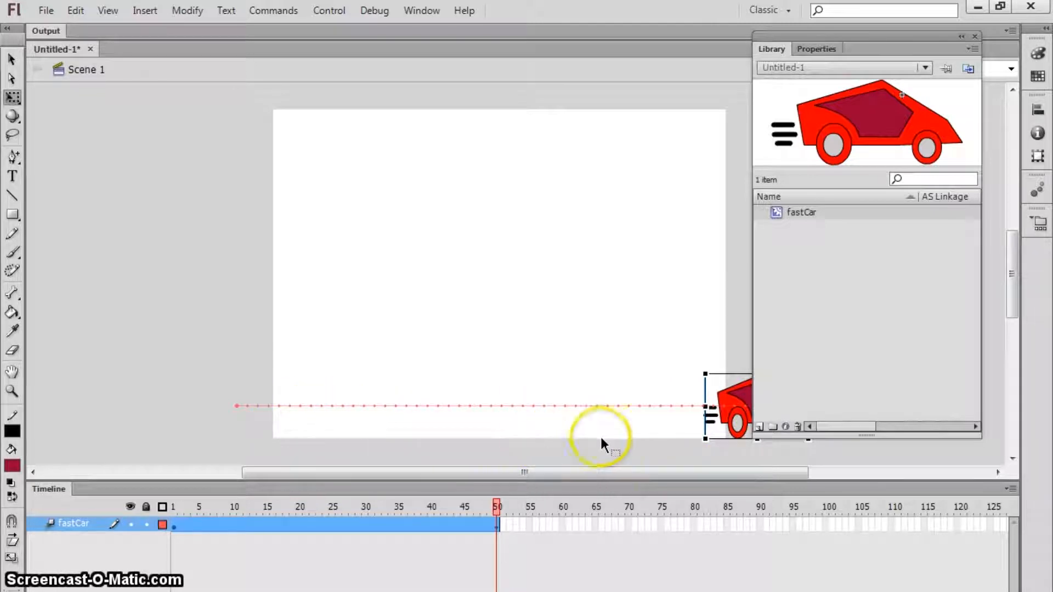
left_click(496, 506)
left_click_drag(496, 506, 405, 508)
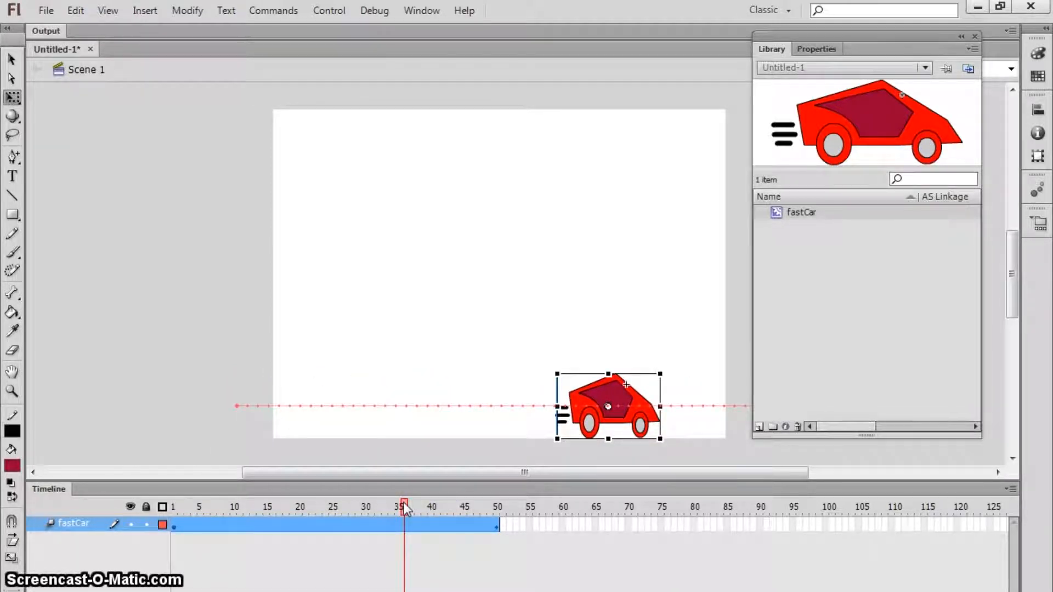
key("ctrl+Return")
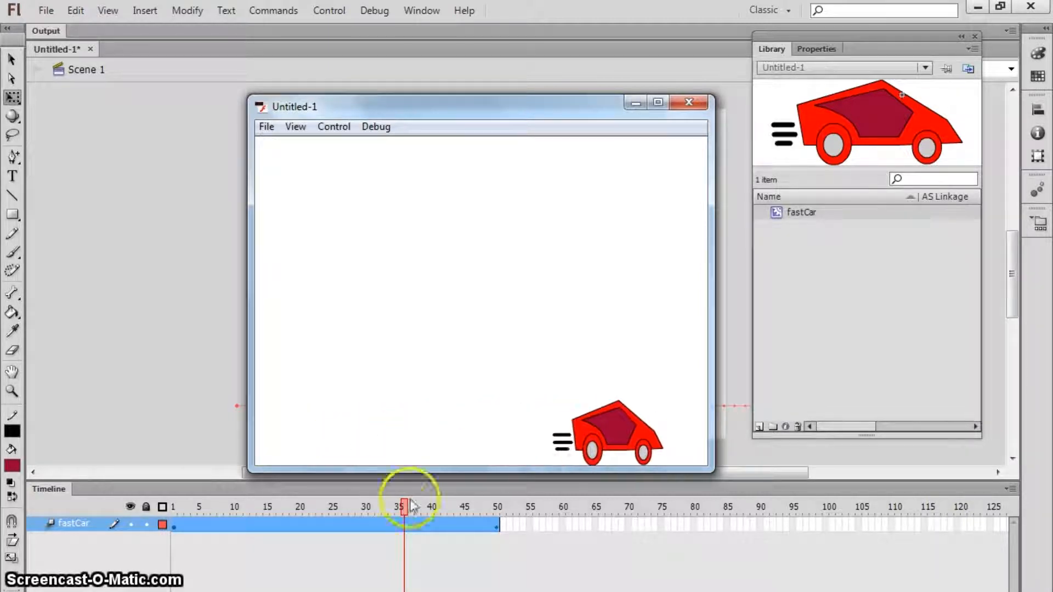
left_click(688, 103)
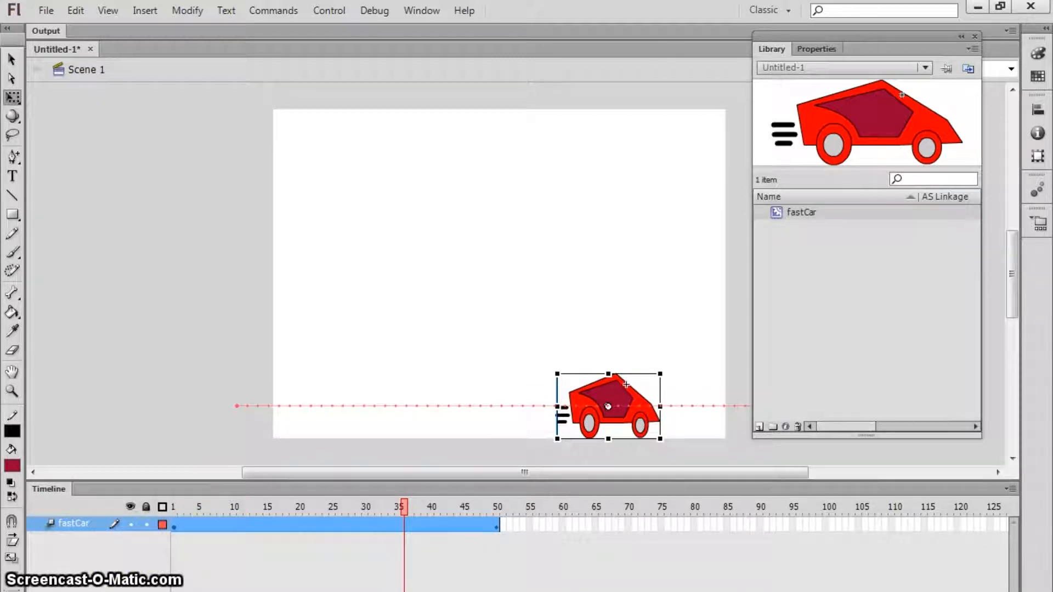
Step: Add a new layer above fastCar and name it bump
left_click(34, 591)
double_click(75, 523)
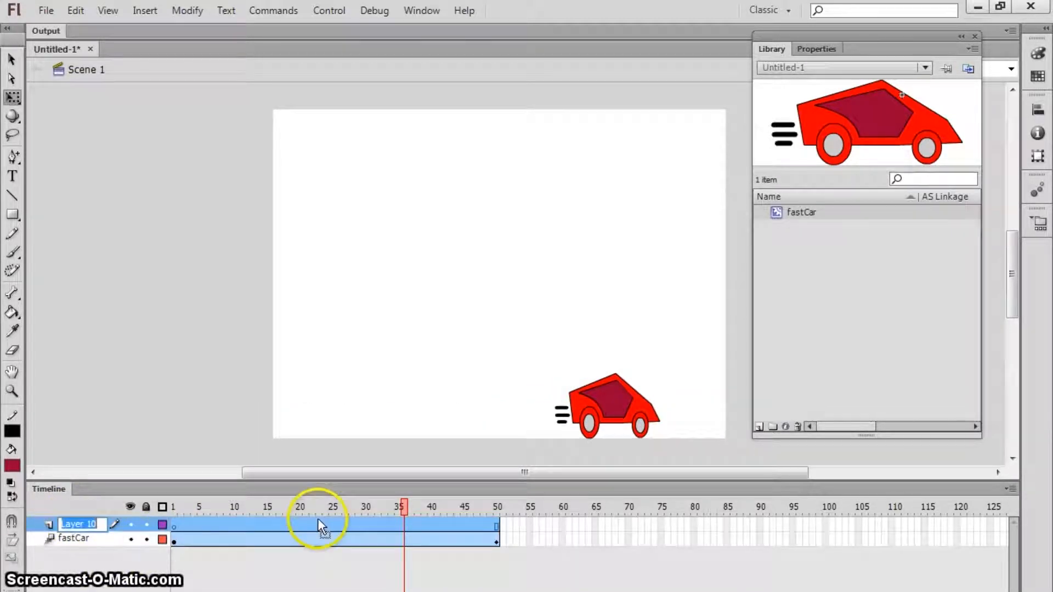
type("bum")
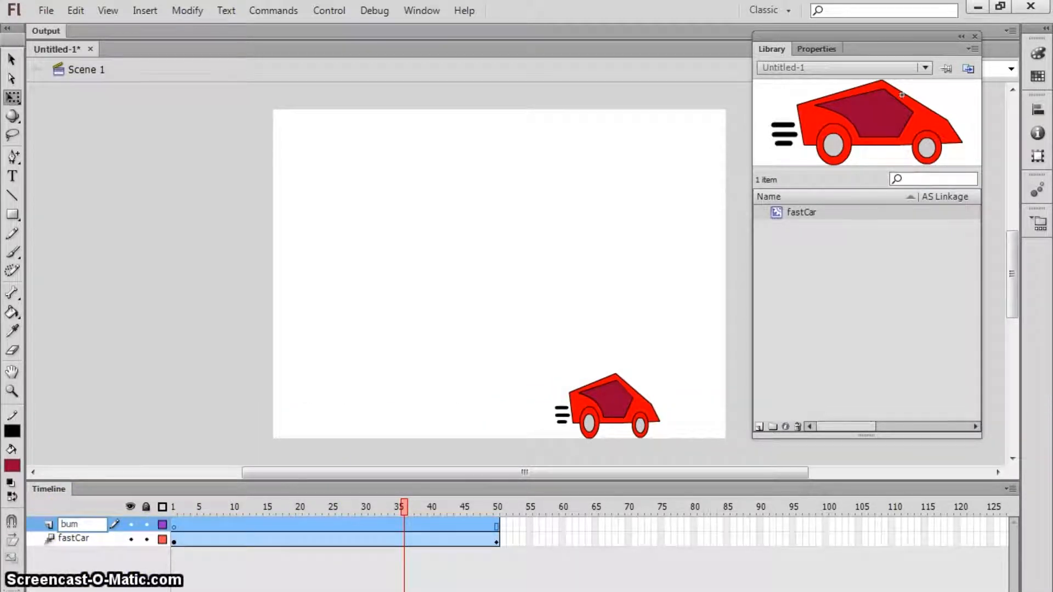
type("p")
key("Return")
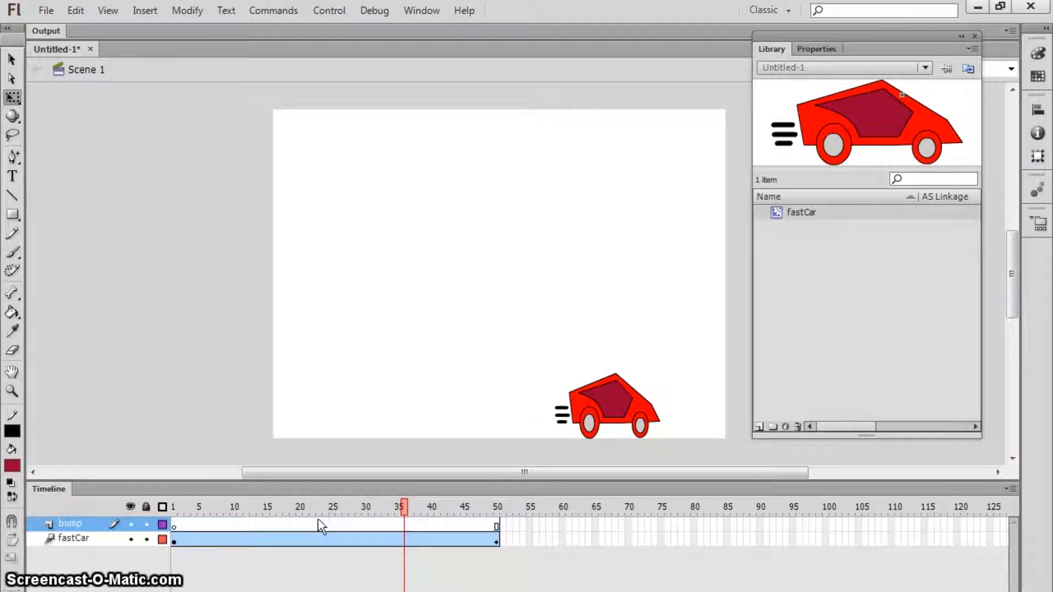
Step: Make a dark red half-circle on the bump layer by drawing a circle and deleting its outline and lower half
left_click(13, 217)
left_click_drag(13, 219, 63, 230)
left_click_drag(325, 184, 413, 277)
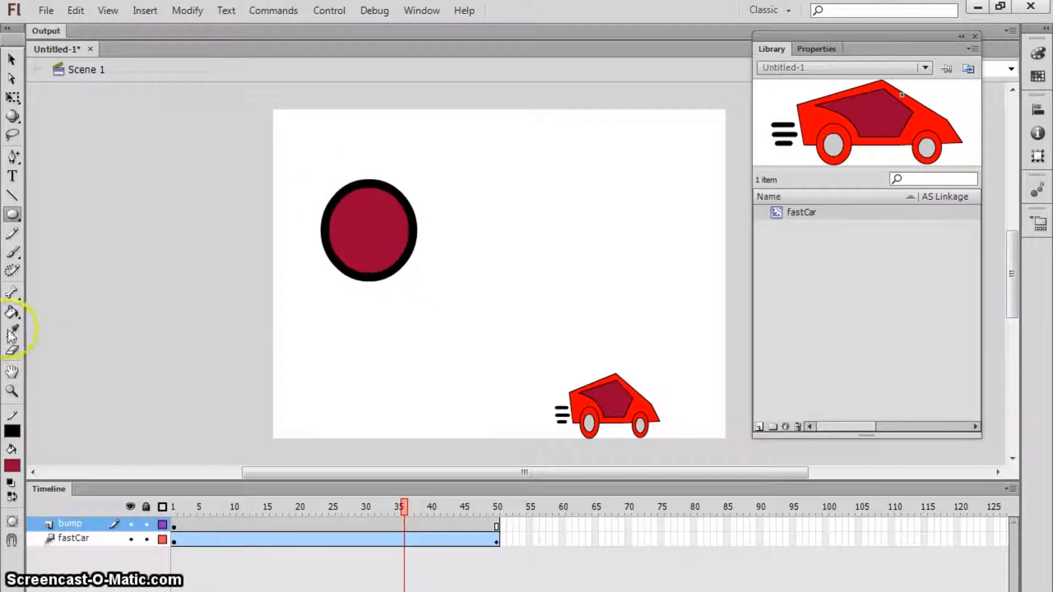
left_click(11, 59)
left_click(364, 184)
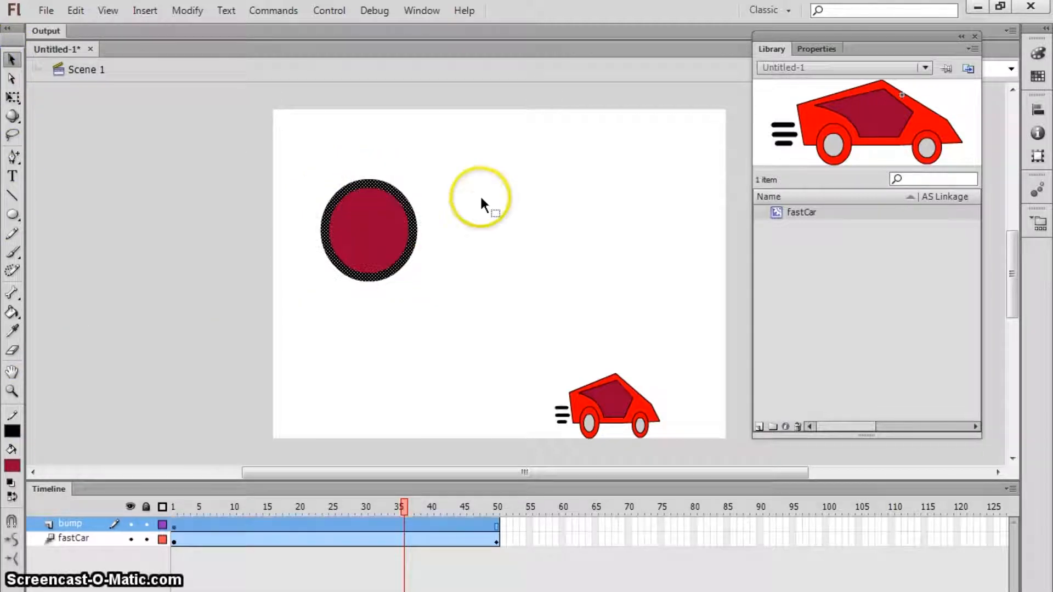
key("Delete")
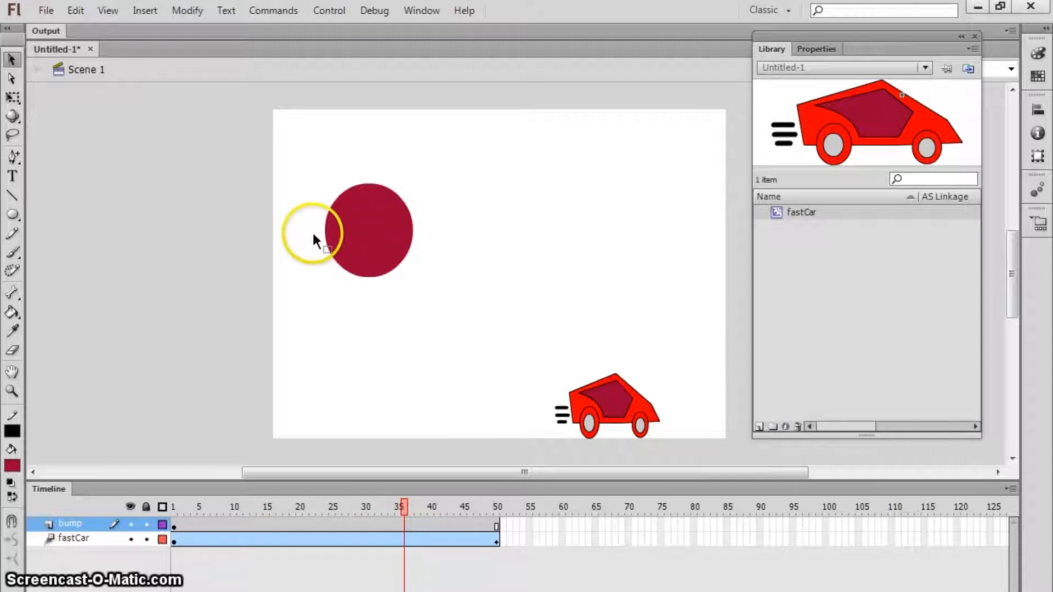
left_click_drag(311, 227, 545, 288)
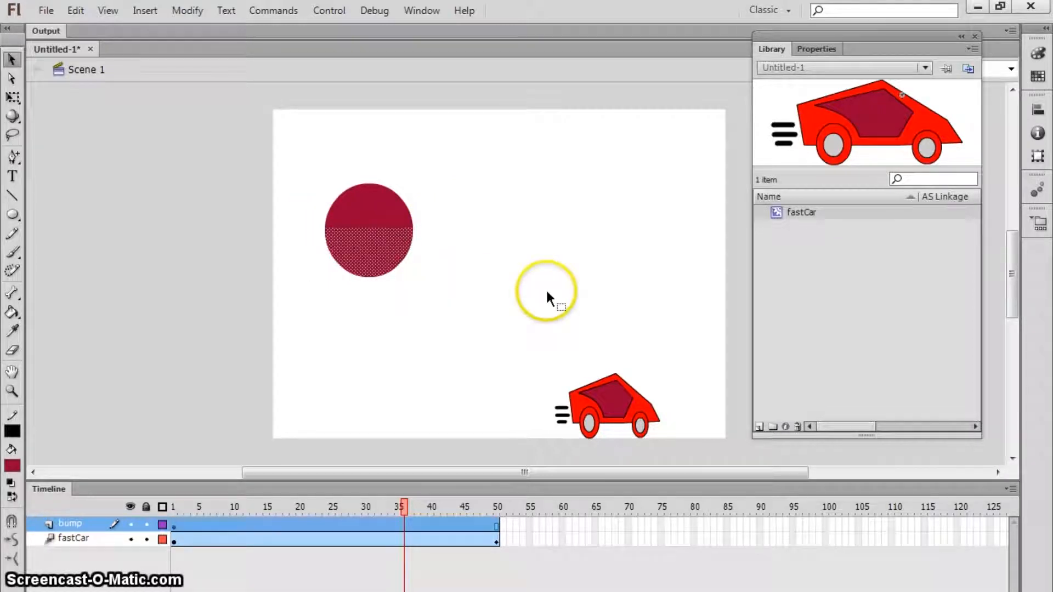
key("Delete")
Step: Scale the half-circle down to a small bump and place it on the stage's bottom edge near the middle
left_click_drag(387, 219, 471, 421)
left_click(13, 97)
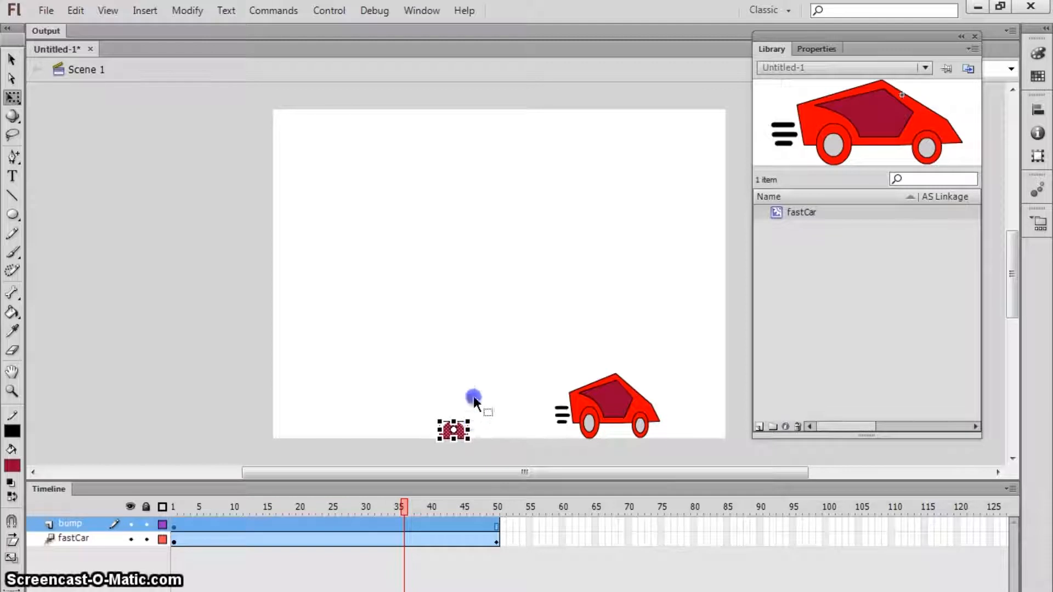
left_click(473, 396)
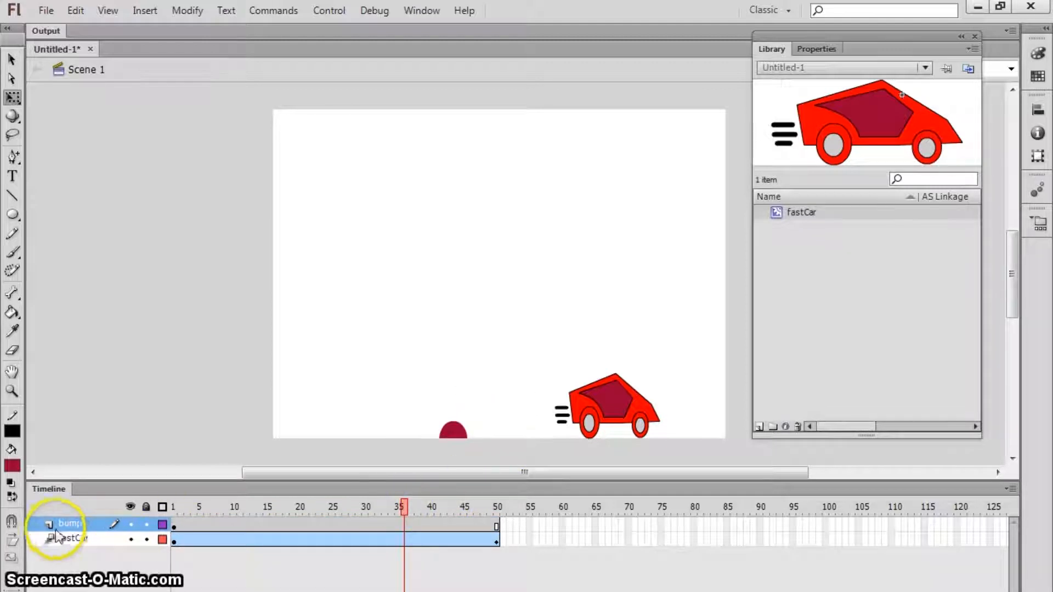
Step: Raise the car at frame 16 of the fastCar tween so that its front wheel rides on top of the bump
left_click(405, 507)
left_click_drag(405, 510, 176, 507)
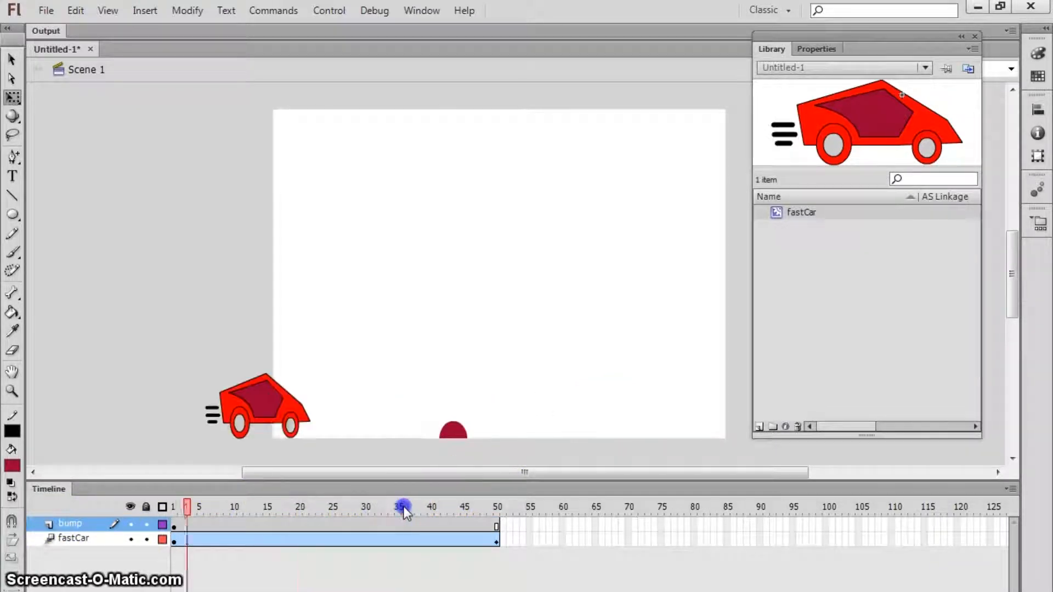
left_click(201, 539)
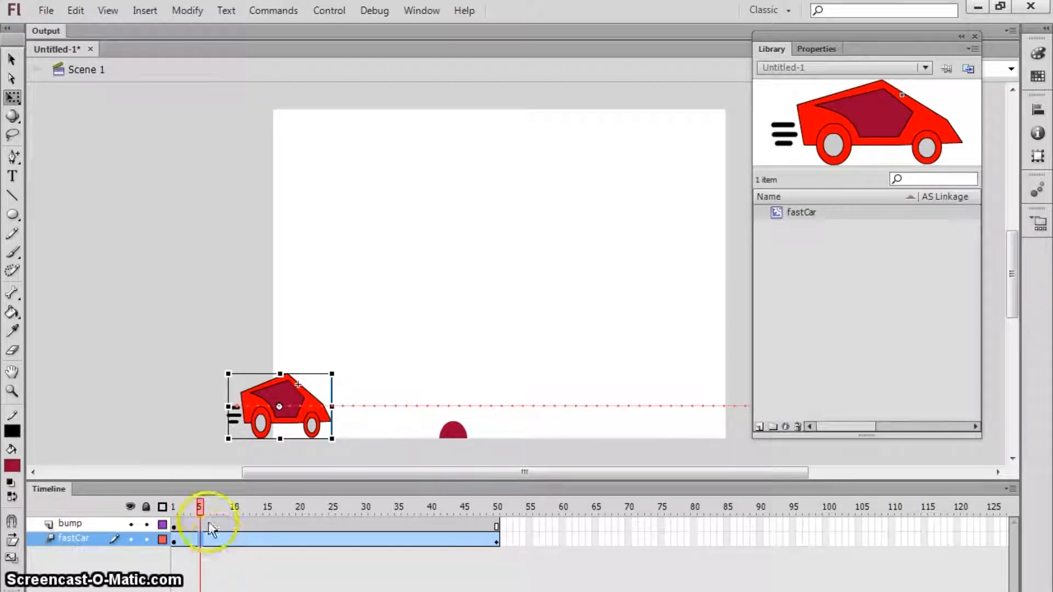
left_click(200, 503)
key("Return")
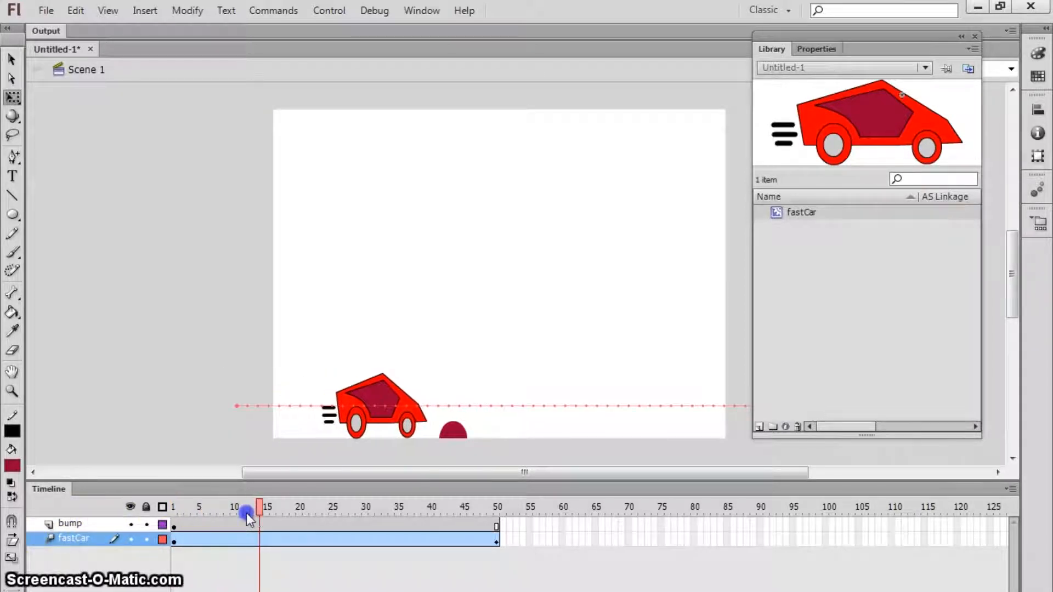
left_click(269, 518)
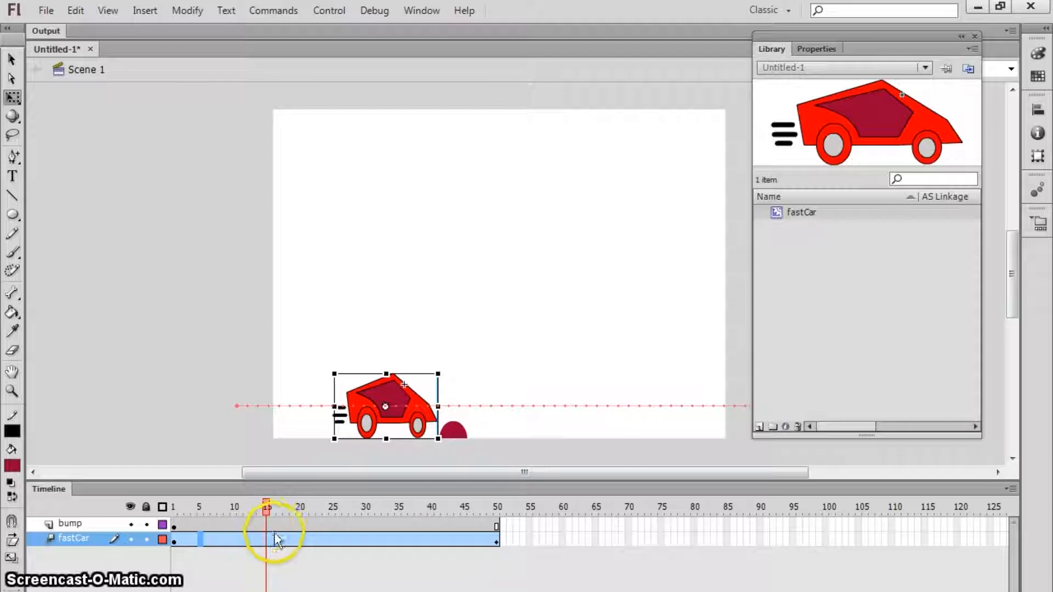
left_click_drag(264, 518, 273, 509)
left_click(440, 386)
left_click_drag(418, 399, 445, 368)
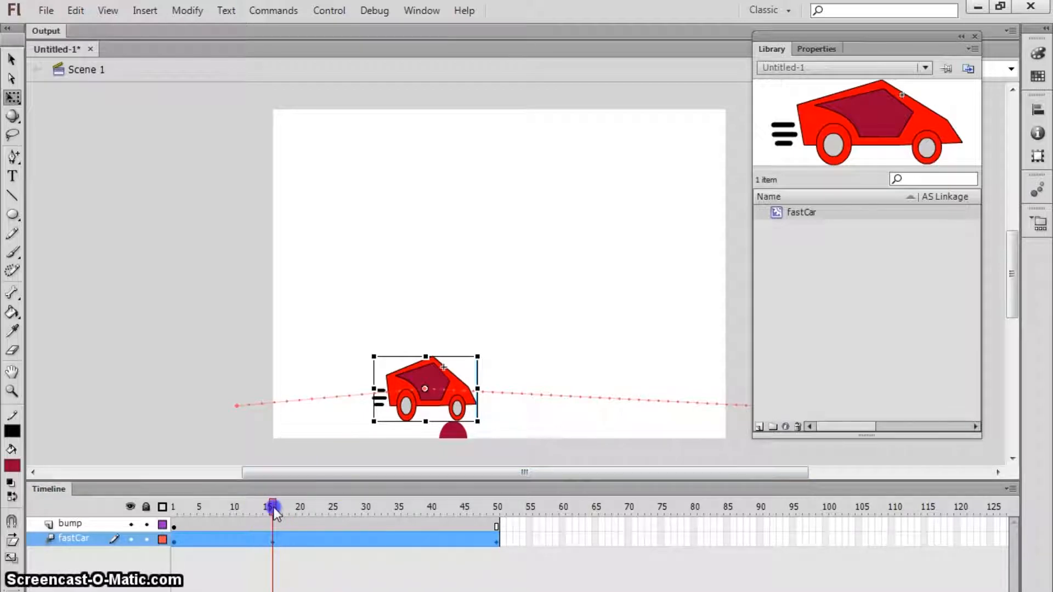
Step: Lower the car back to ground level at frame 23, just past the bump
left_click_drag(274, 508, 321, 508)
left_click(498, 413)
left_click_drag(503, 393, 507, 408)
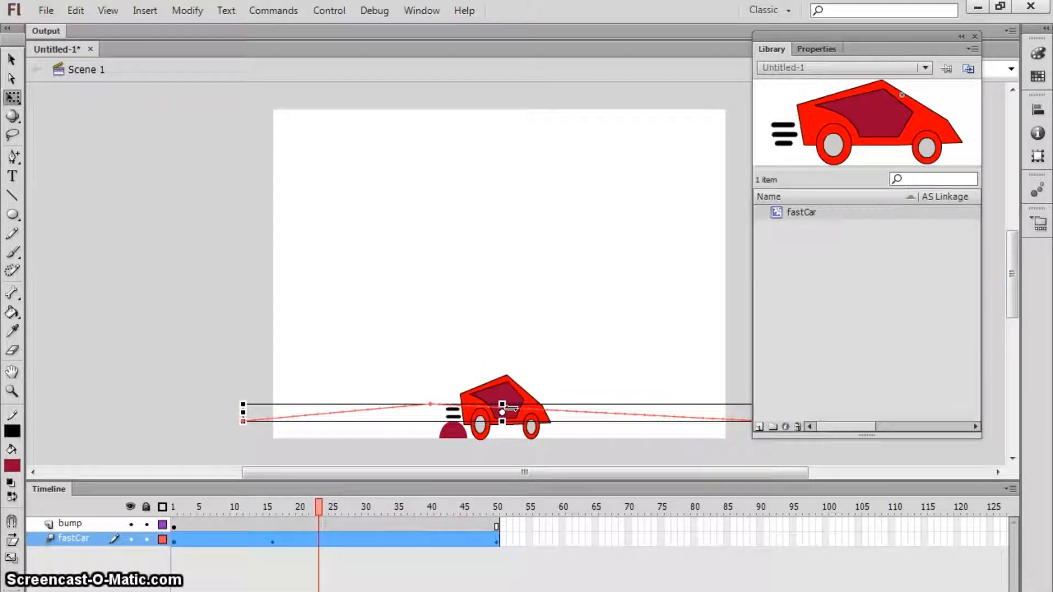
left_click(505, 380)
left_click_drag(506, 383, 506, 382)
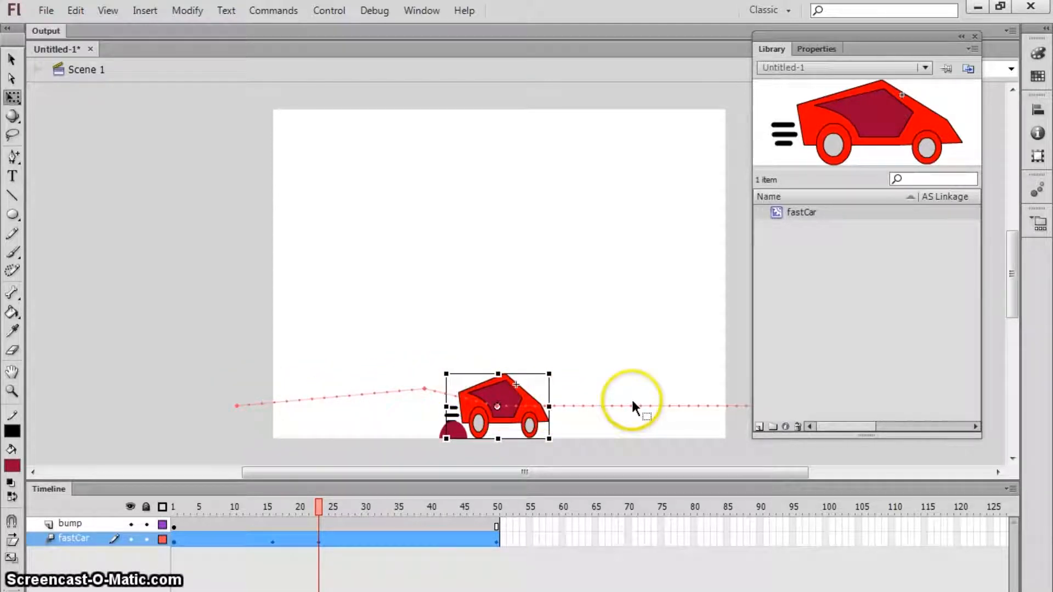
Step: Reshape the motion path with the Subselection tool, raising the peak near the bump and moving the landing point further right and down
left_click_drag(320, 506, 163, 583)
key("Return")
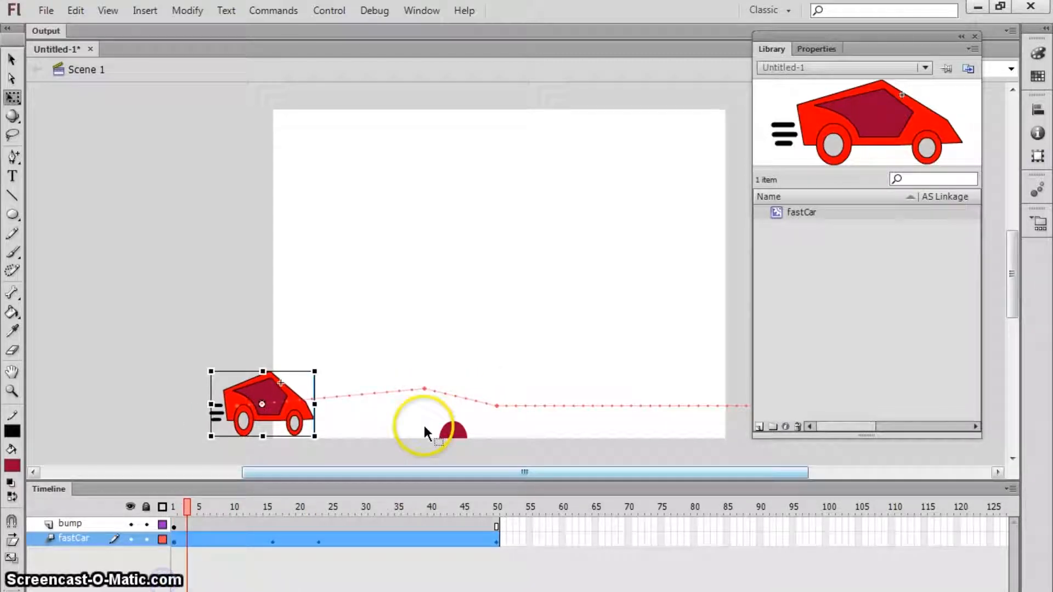
left_click(426, 389)
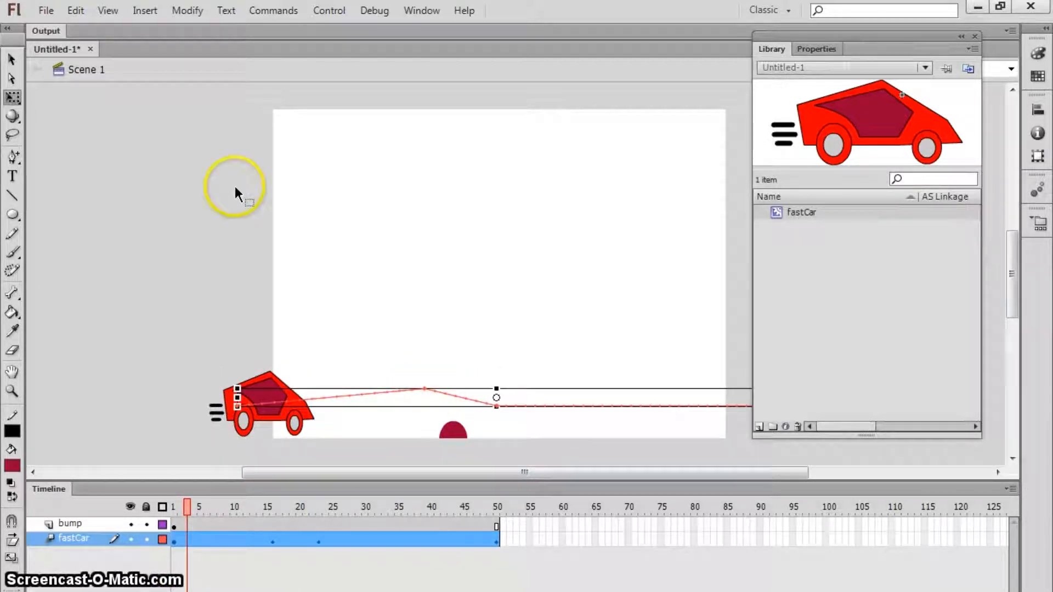
left_click(12, 79)
left_click(423, 391)
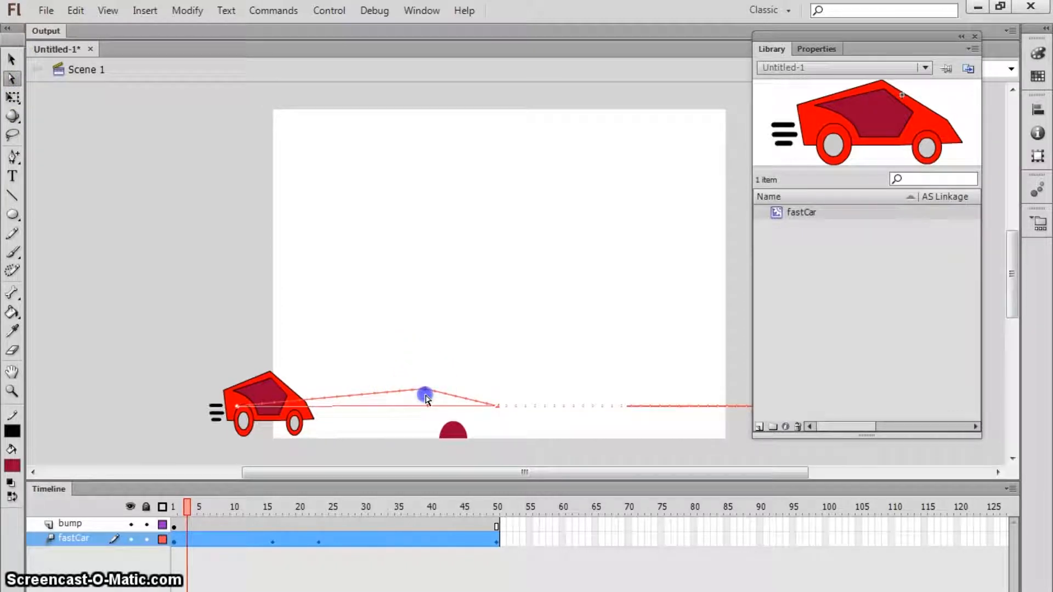
left_click_drag(434, 406, 434, 404)
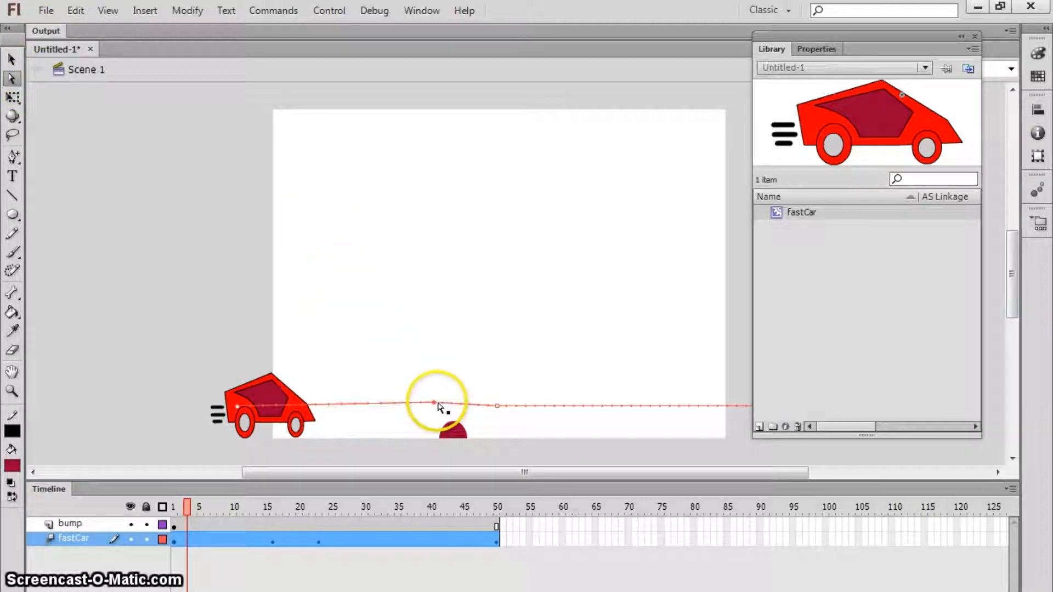
left_click_drag(432, 402, 430, 401)
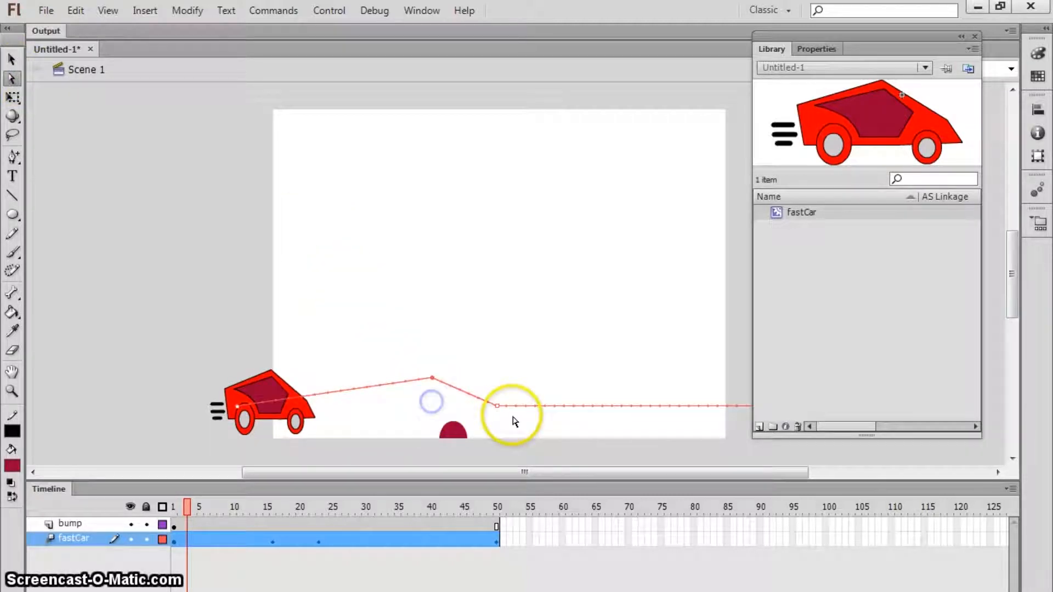
left_click_drag(498, 407, 514, 428)
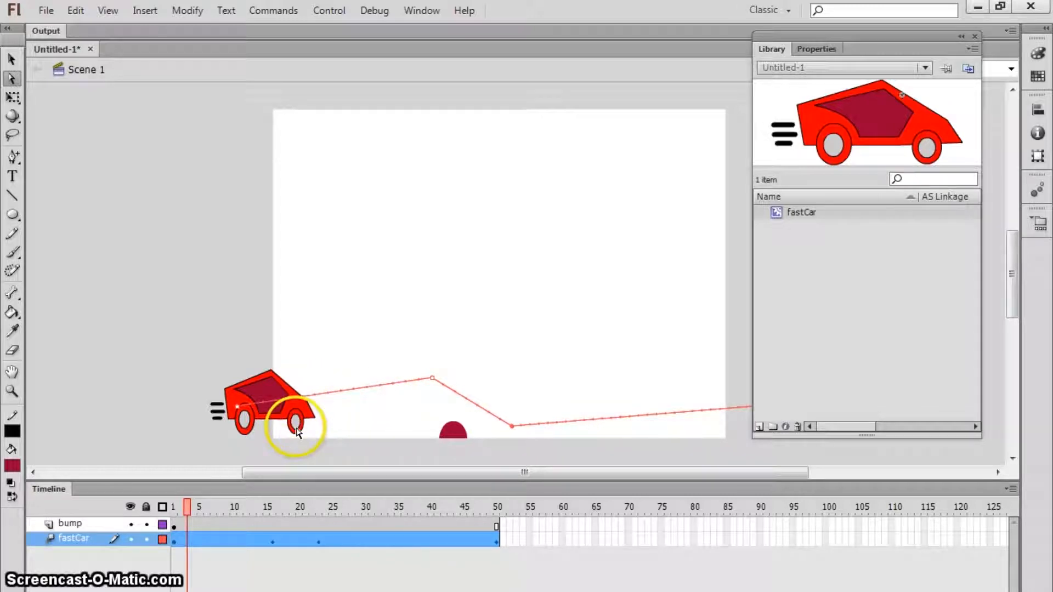
Step: Place the car at ground level just before the bump at frame 11 and scrub back to check the approach
left_click_drag(187, 504, 239, 502)
left_click(386, 402)
left_click_drag(386, 402, 380, 414)
key("ctrl+z")
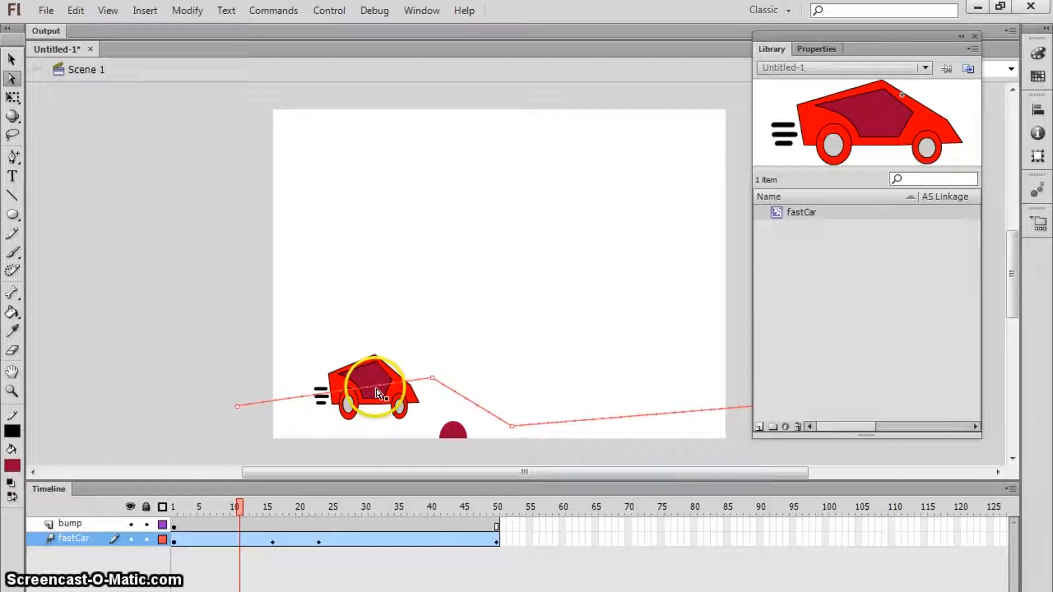
left_click_drag(391, 406, 390, 423)
left_click_drag(238, 508, 213, 511)
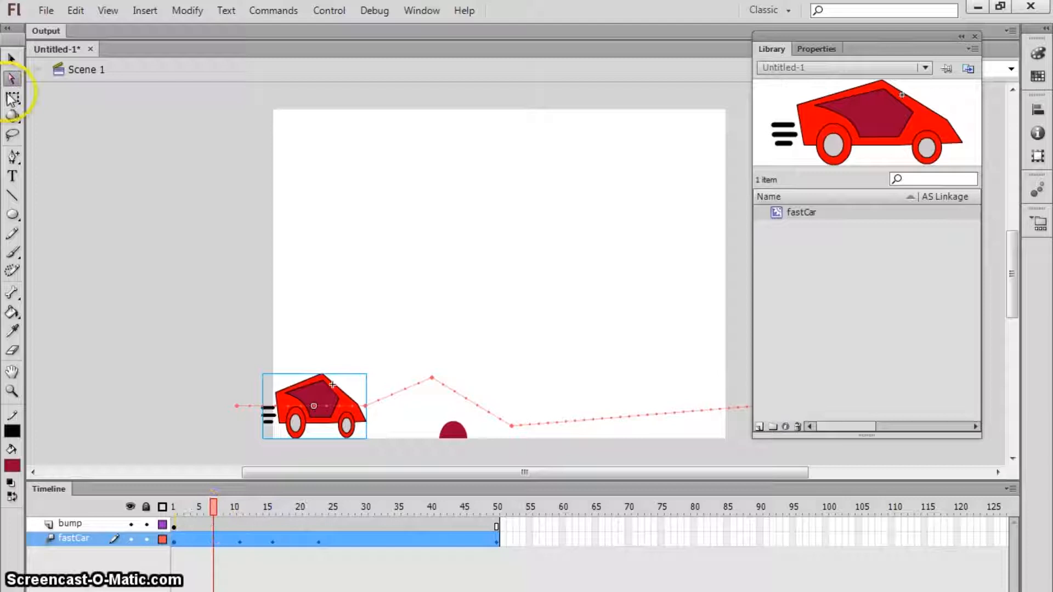
Step: Move the motion path's landing point further right of the bump and up to ground level
left_click(510, 427)
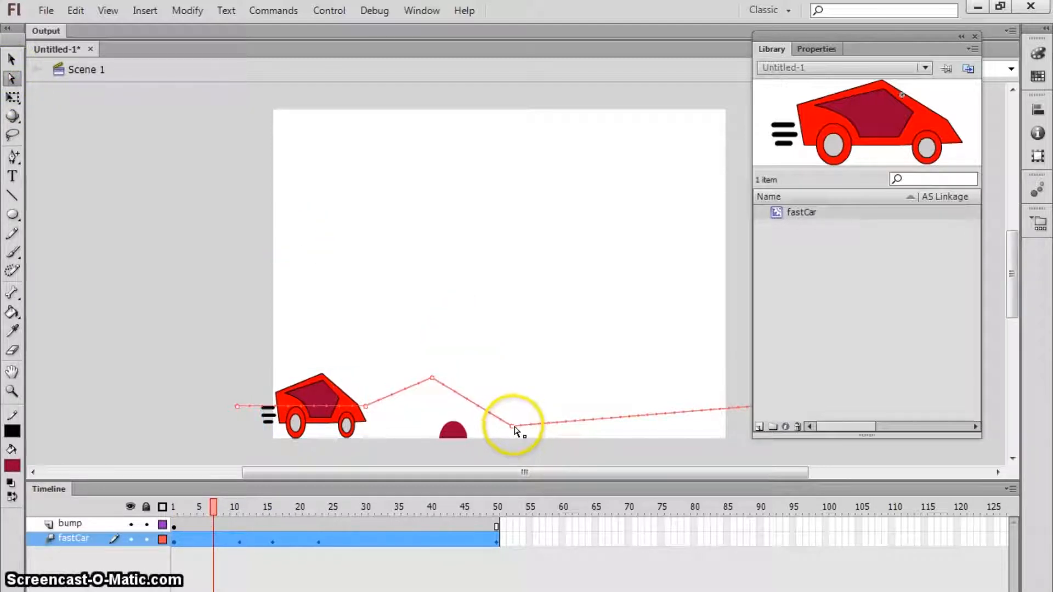
left_click_drag(515, 430, 538, 419)
left_click_drag(216, 506, 335, 547)
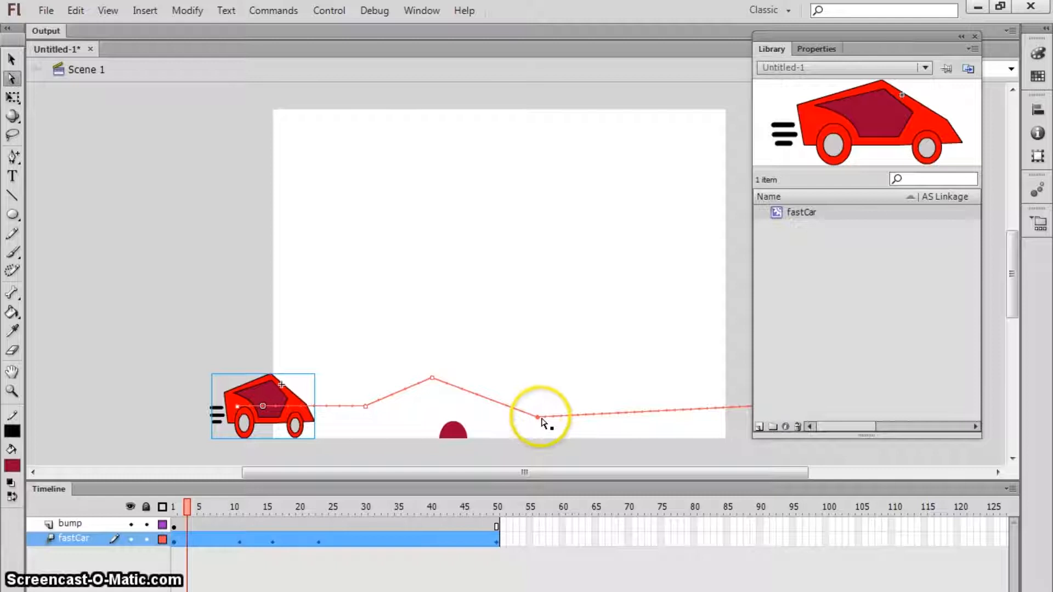
left_click_drag(537, 420, 541, 406)
Step: Return to frame 1 and test the movie to check the car driving over the bump
left_click_drag(185, 511, 159, 500)
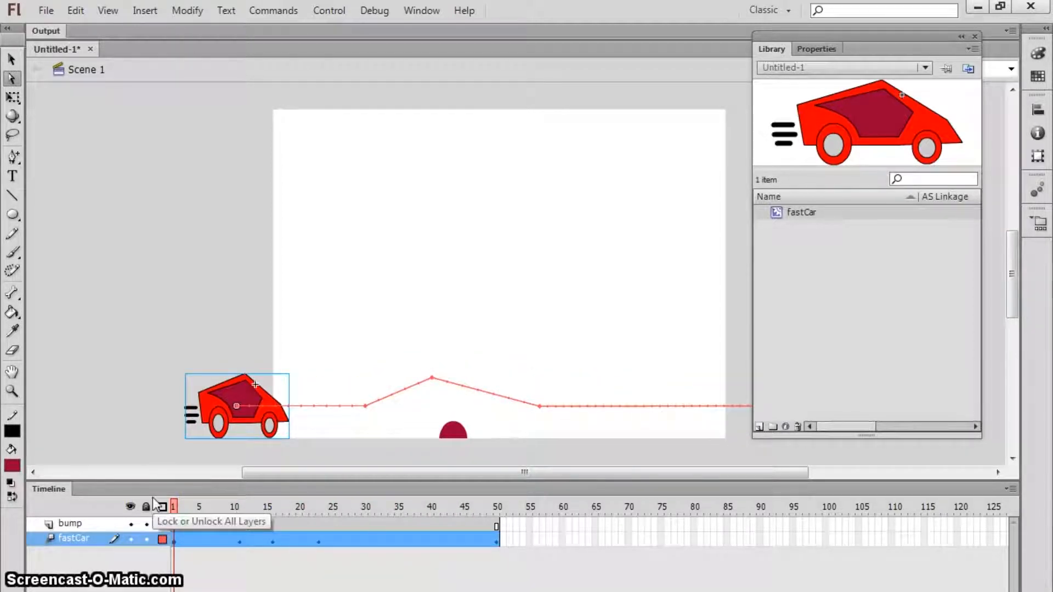
key("ctrl+Return")
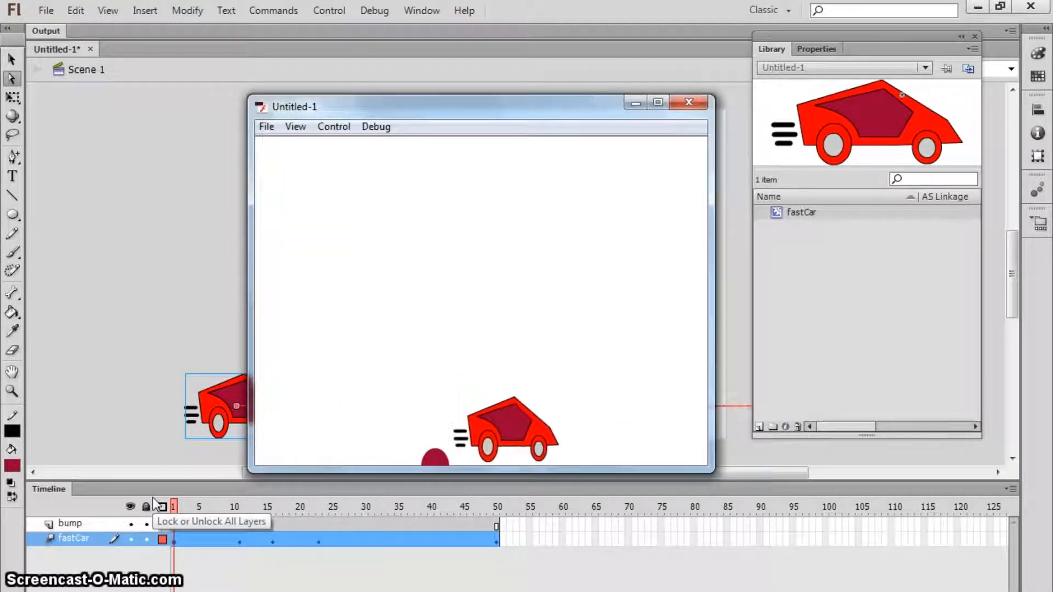
left_click(694, 107)
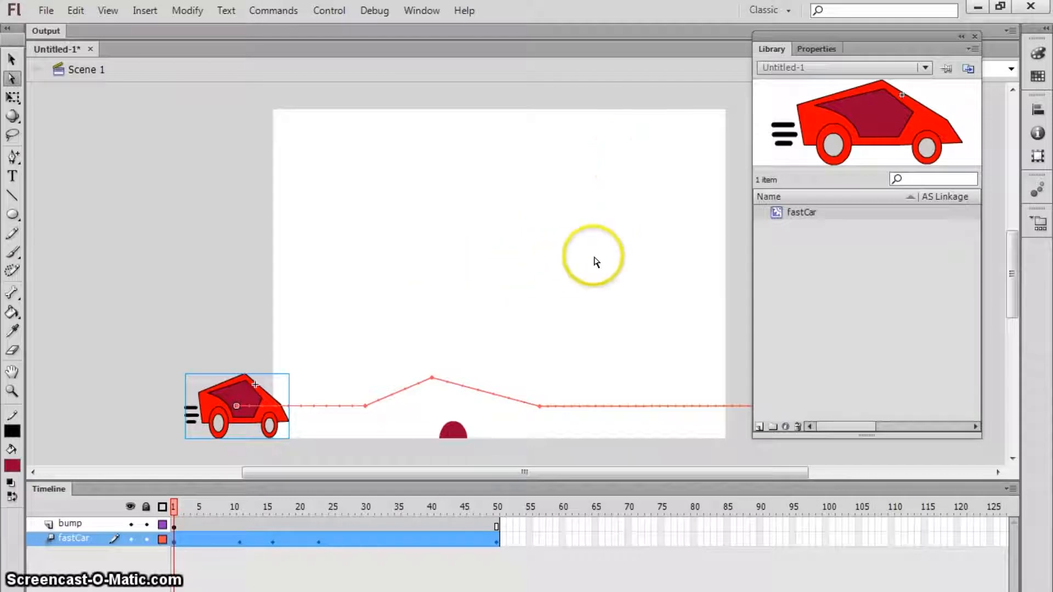